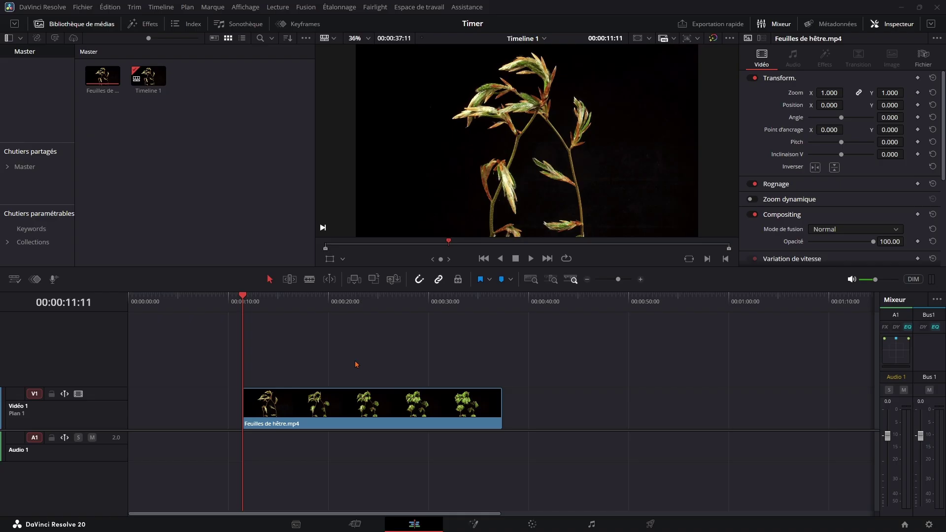
# - Place a Text+ title on V2 above the plant clip and trim its end to the clip's end
pyautogui.click(147, 24)
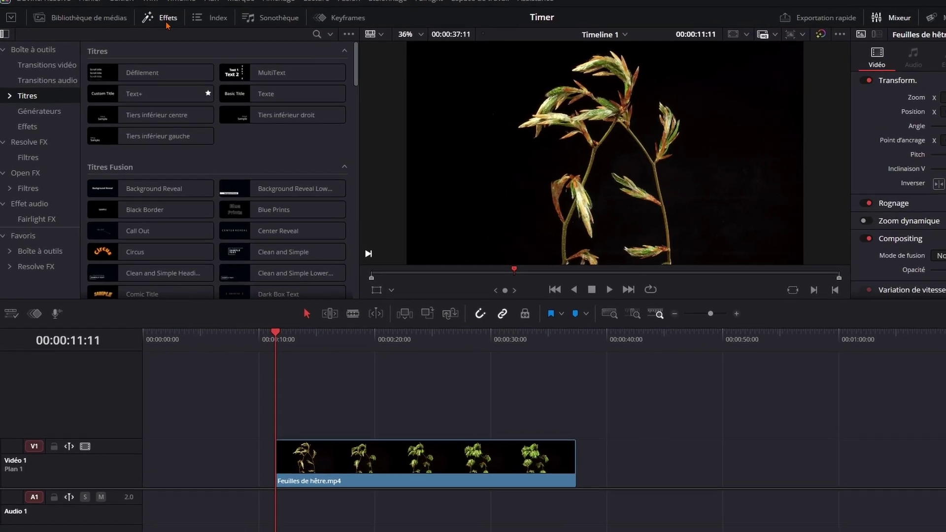
pyautogui.click(143, 98)
pyautogui.moveTo(145, 99); pyautogui.dragTo(293, 439)
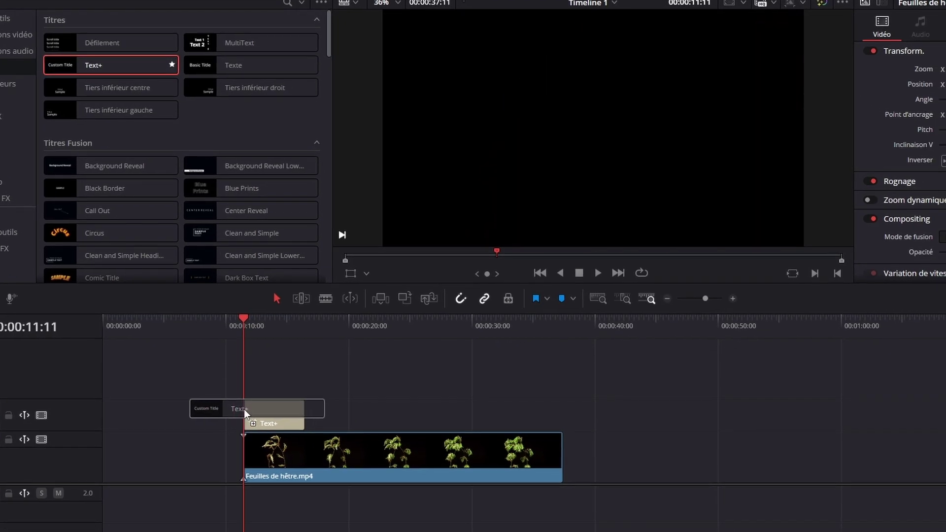
pyautogui.moveTo(247, 409); pyautogui.dragTo(244, 409)
pyautogui.moveTo(305, 414); pyautogui.dragTo(564, 413)
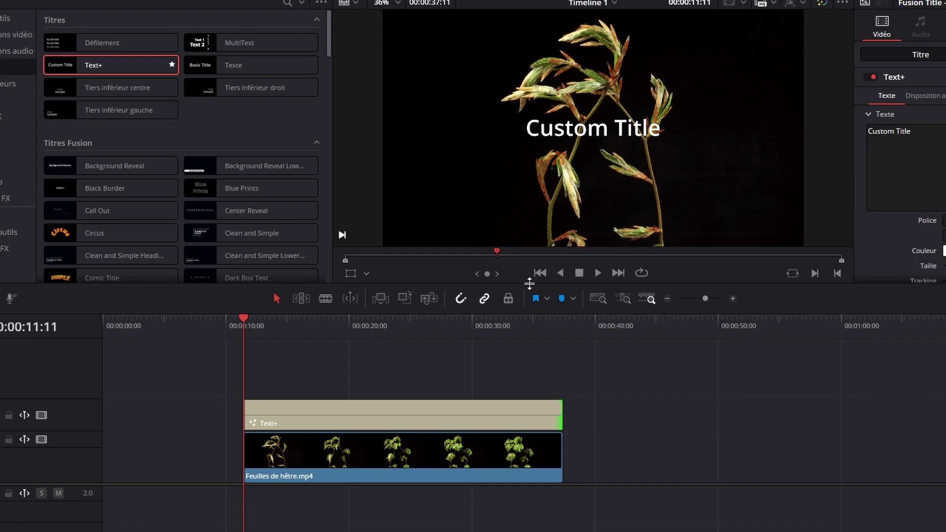
# - Switch the Text+ text field to TimeCode and play the footage to watch it count up
pyautogui.click(382, 421)
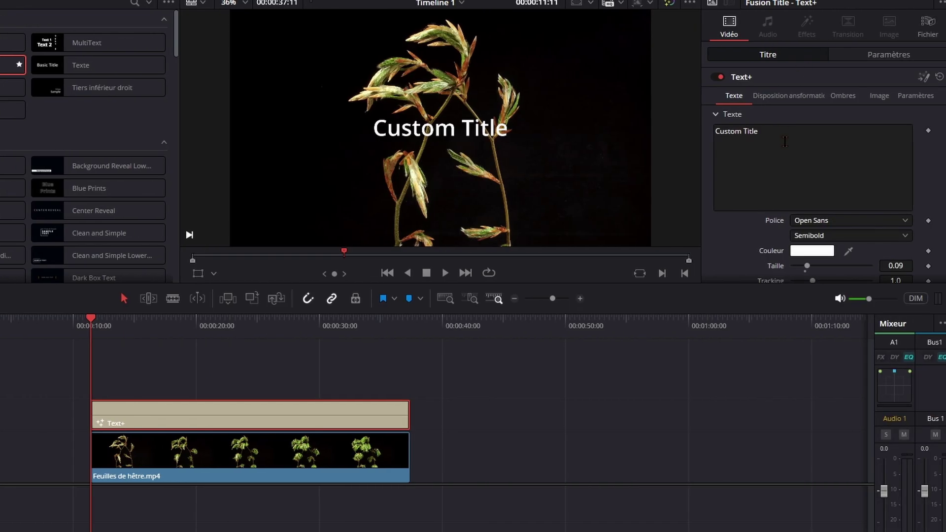
pyautogui.rightClick(793, 170)
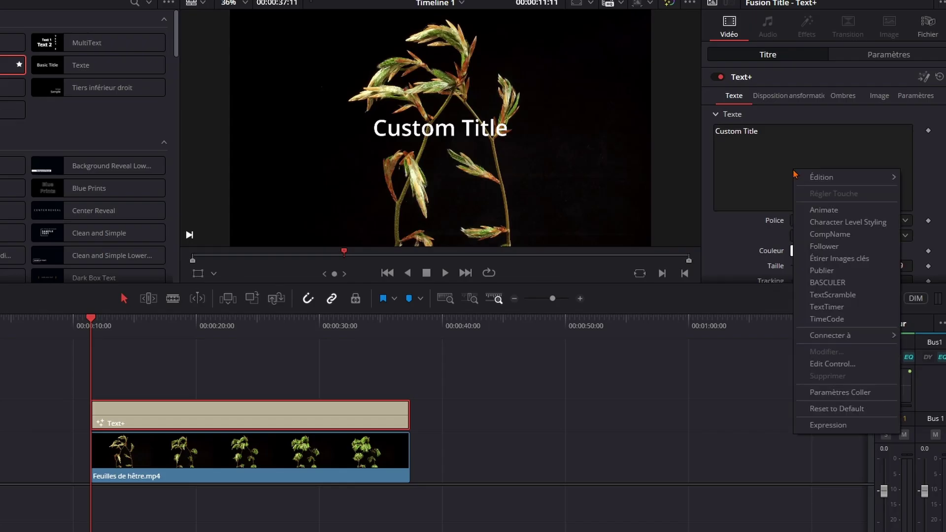
pyautogui.click(832, 320)
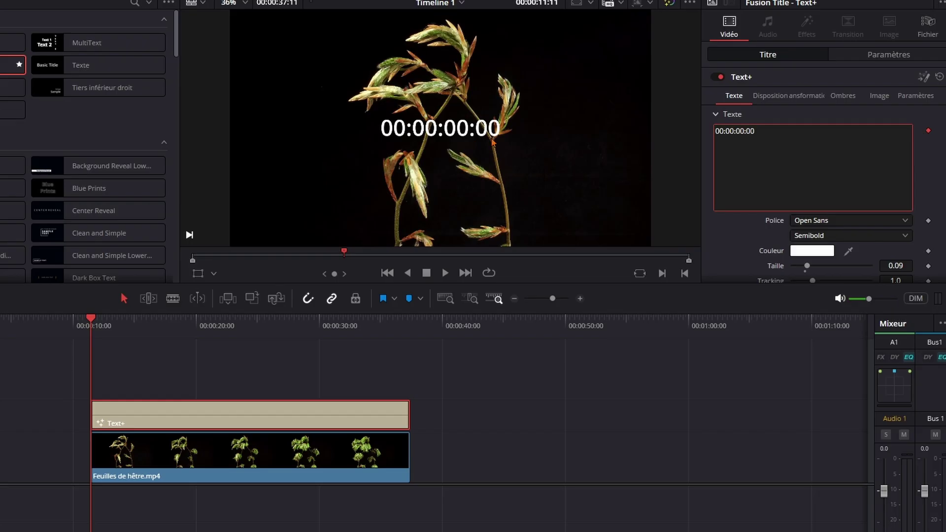
pyautogui.click(95, 321)
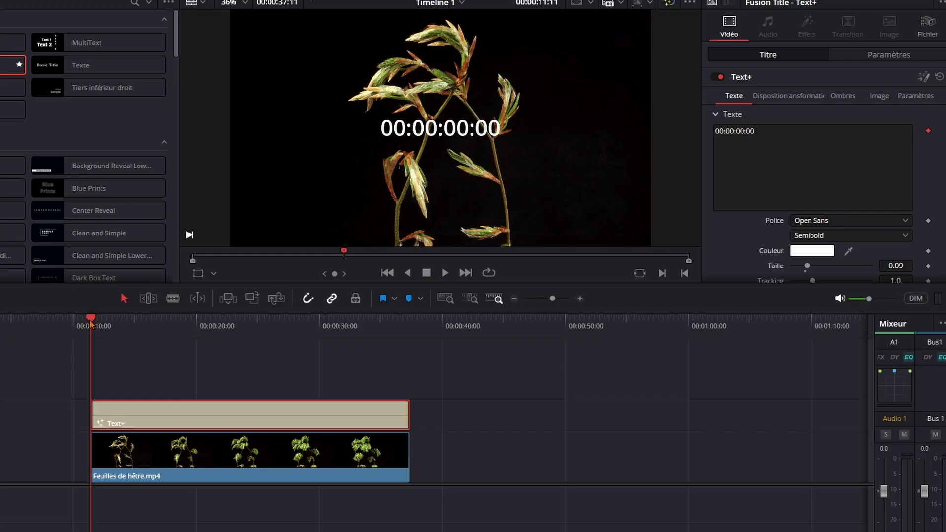
pyautogui.press('space')
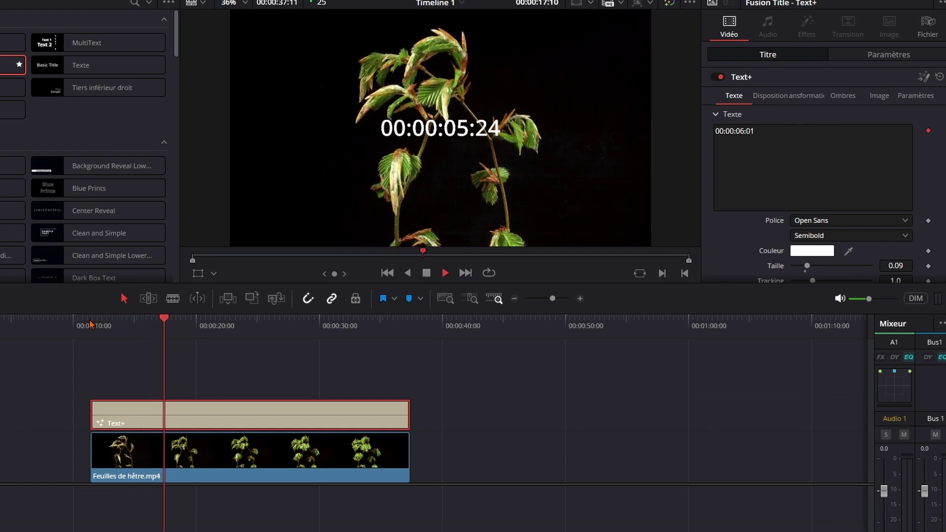
pyautogui.press('space')
pyautogui.scroll(-2, 813, 173)
# - Set the timecode font to Candara with Bold style
pyautogui.click(847, 184)
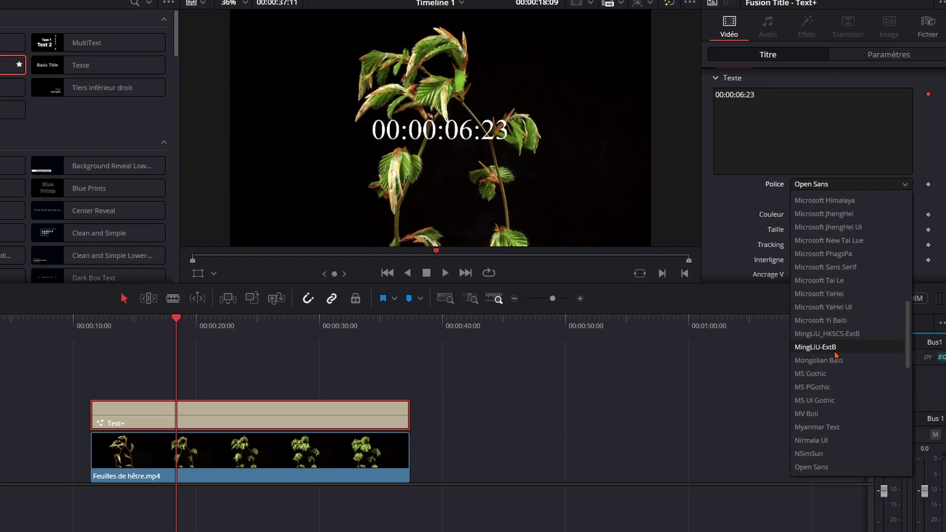
pyautogui.scroll(5, 830, 315)
pyautogui.scroll(10, 826, 281)
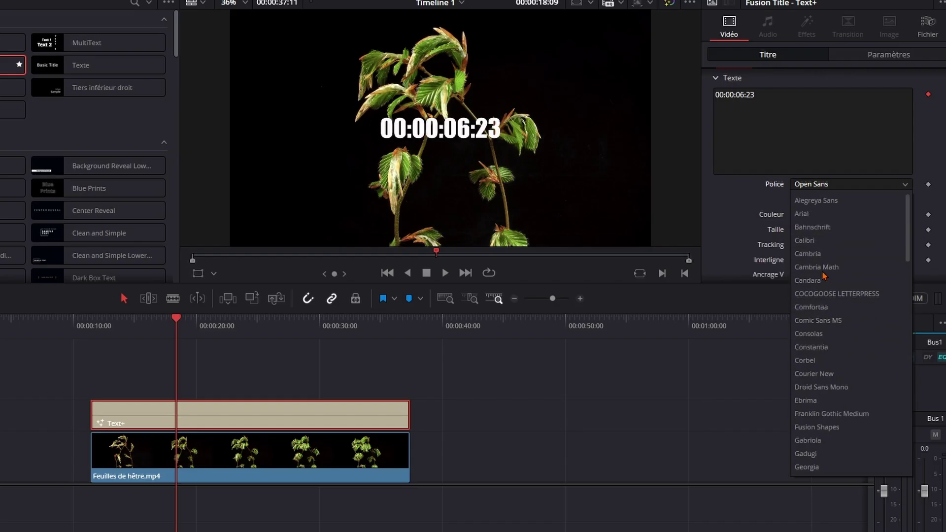
pyautogui.click(821, 282)
pyautogui.click(847, 199)
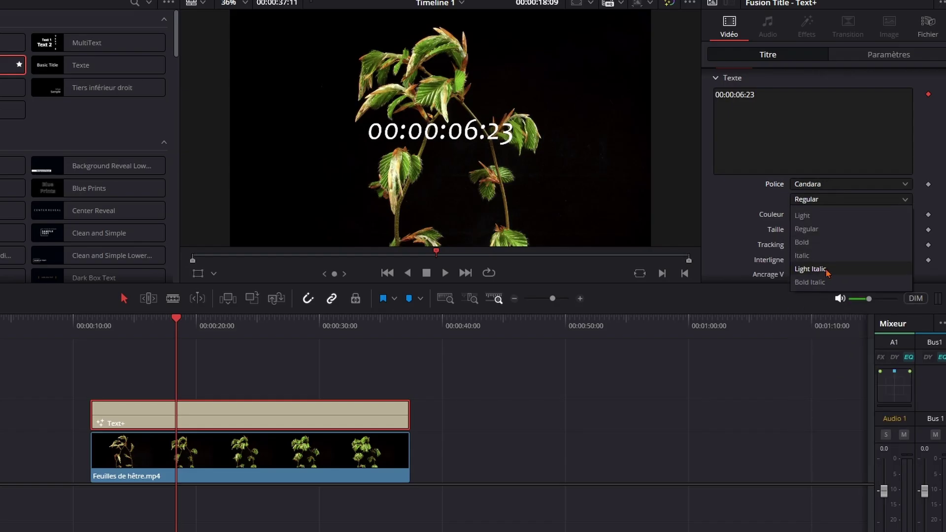
pyautogui.click(822, 242)
# - Colour the timecode text orange (#ff7b08)
pyautogui.click(827, 214)
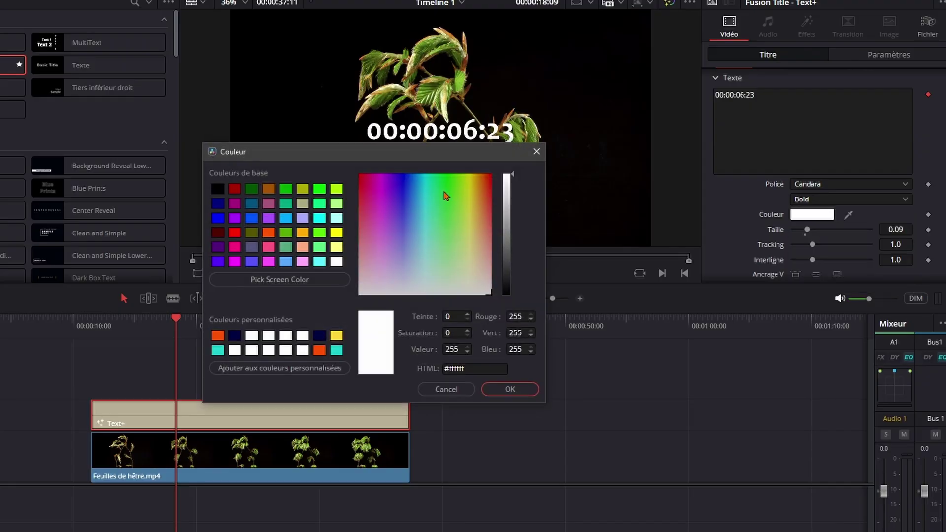
pyautogui.click(480, 179)
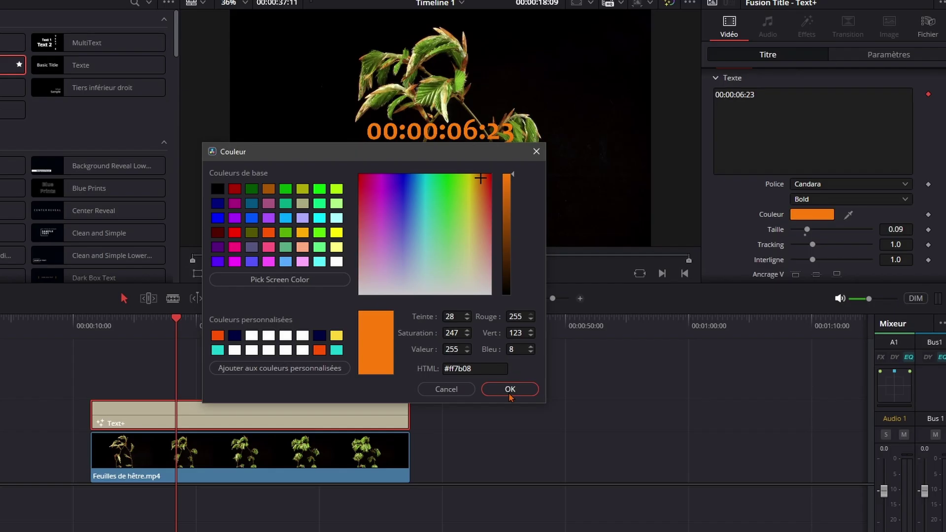
pyautogui.click(510, 389)
pyautogui.scroll(1, 748, 156)
pyautogui.click(769, 97)
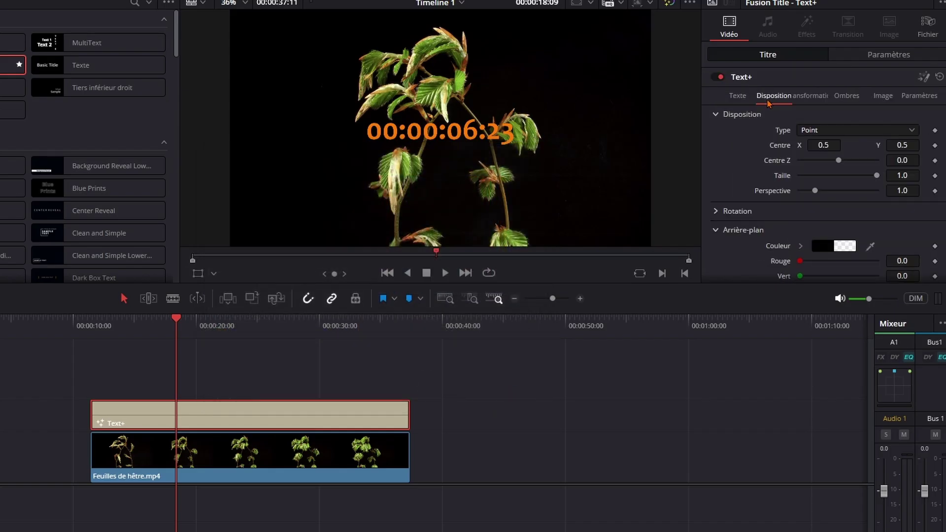
pyautogui.moveTo(822, 149); pyautogui.dragTo(834, 144)
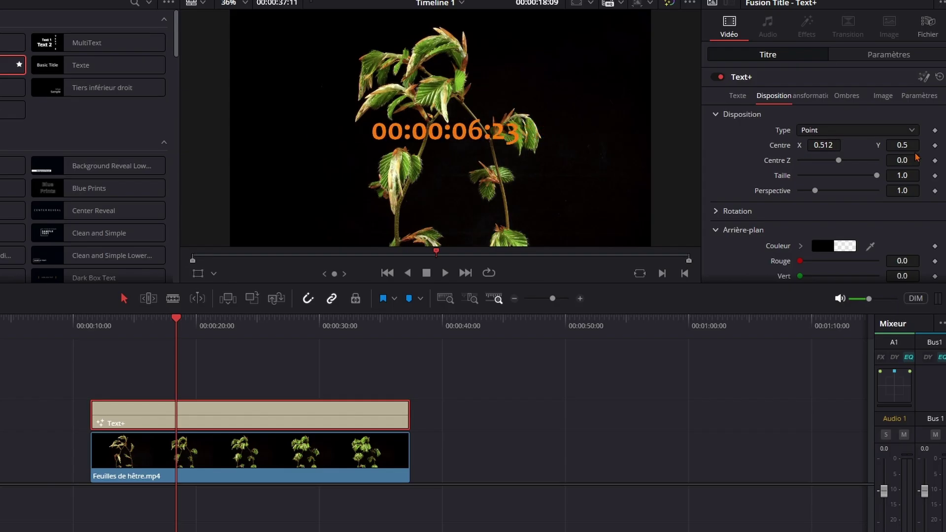
pyautogui.doubleClick(782, 147)
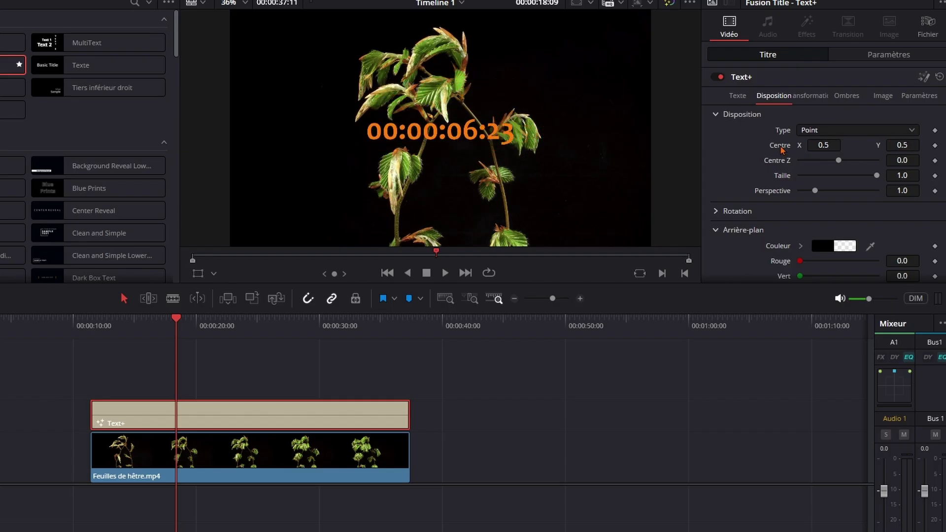
pyautogui.click(166, 325)
pyautogui.press('space')
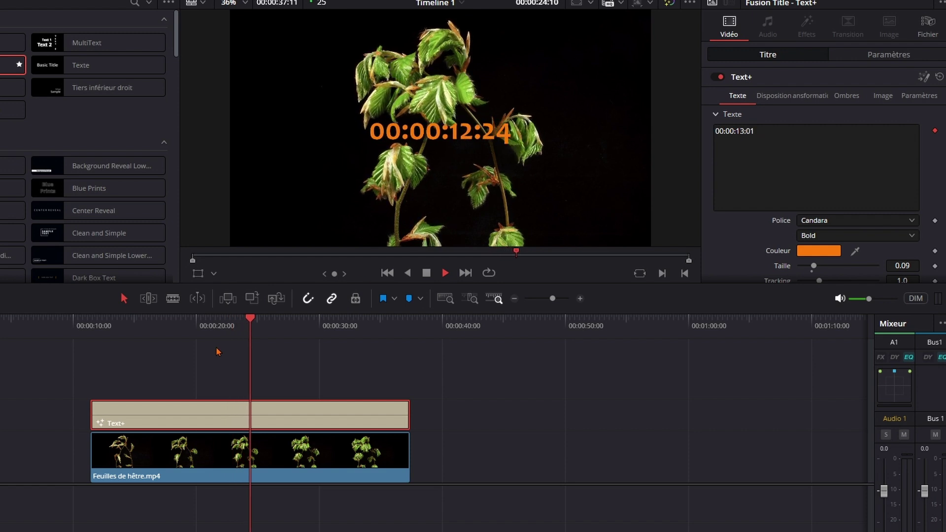
pyautogui.press('space')
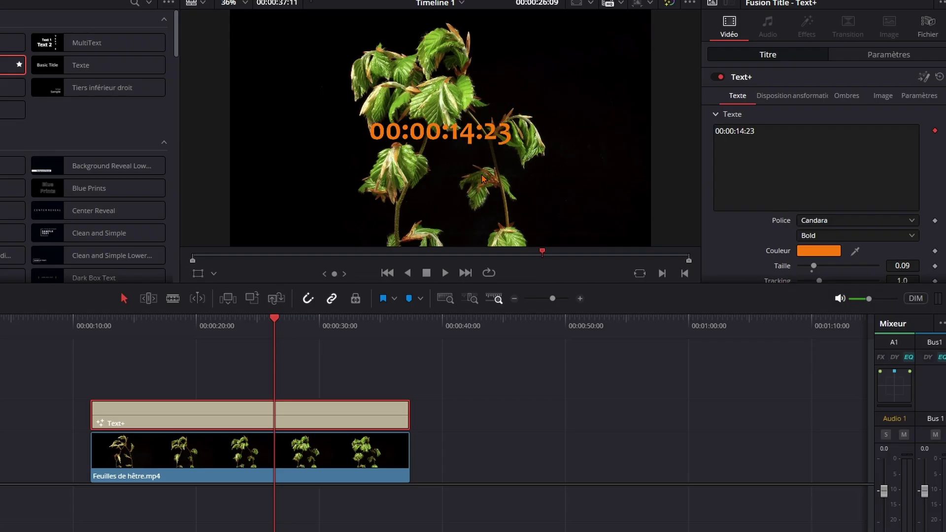
# - Anchor the timecode horizontally on its left edge (-1.0) and play to confirm it stays steady
pyautogui.scroll(-3, 739, 148)
pyautogui.scroll(-1, 737, 162)
pyautogui.scroll(-1, 734, 180)
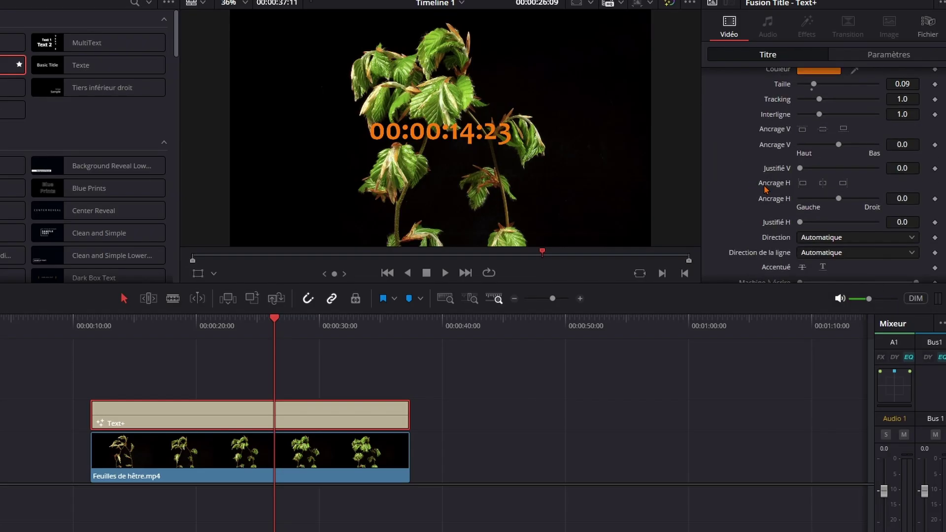
pyautogui.click(802, 184)
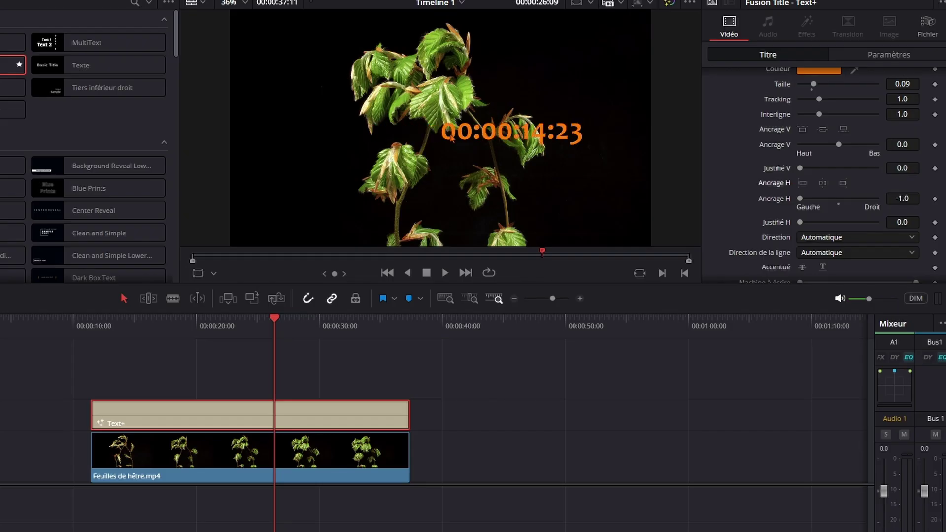
pyautogui.click(237, 328)
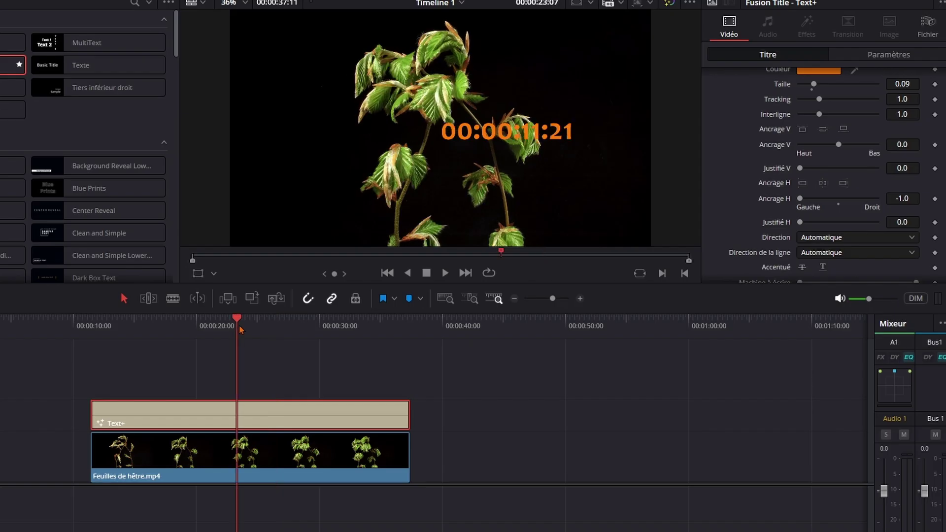
pyautogui.press('space')
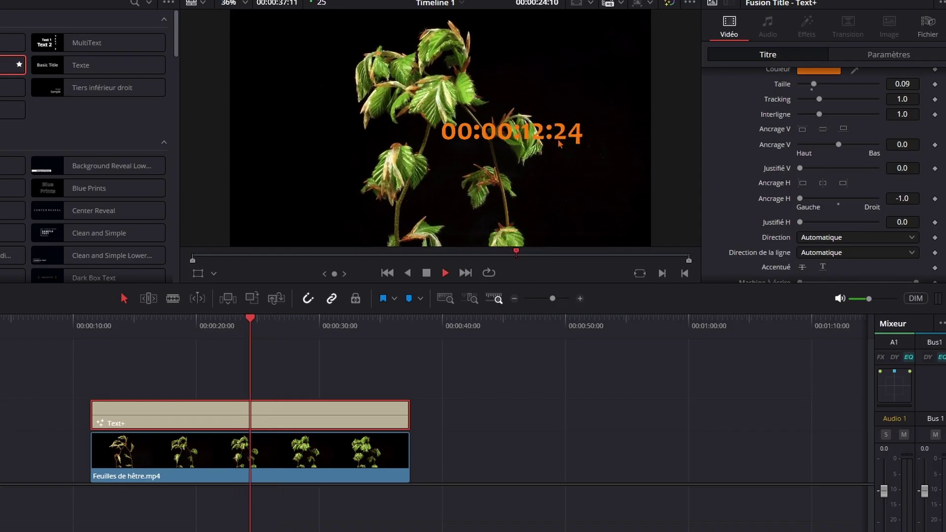
pyautogui.press('space')
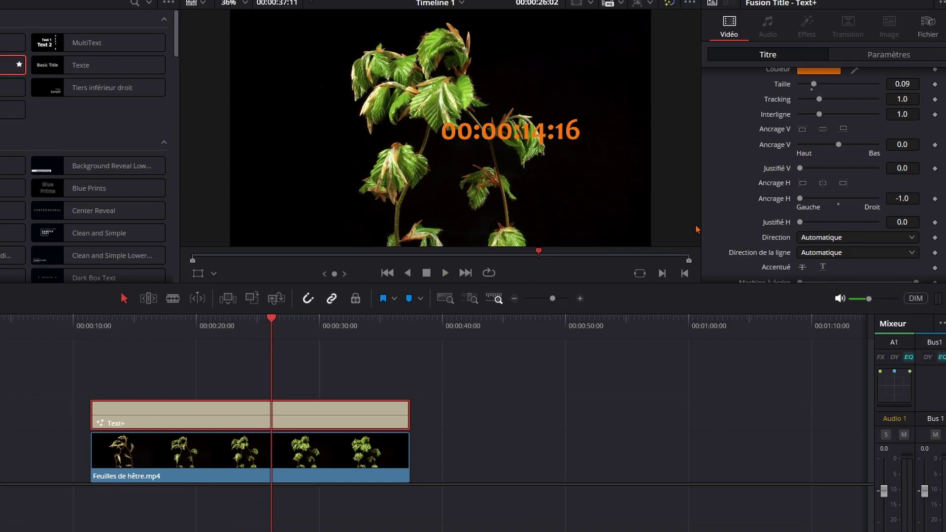
# - Move the timecode to the upper right, Centre X 0.621 and Y 0.813
pyautogui.scroll(4, 793, 158)
pyautogui.scroll(3, 783, 119)
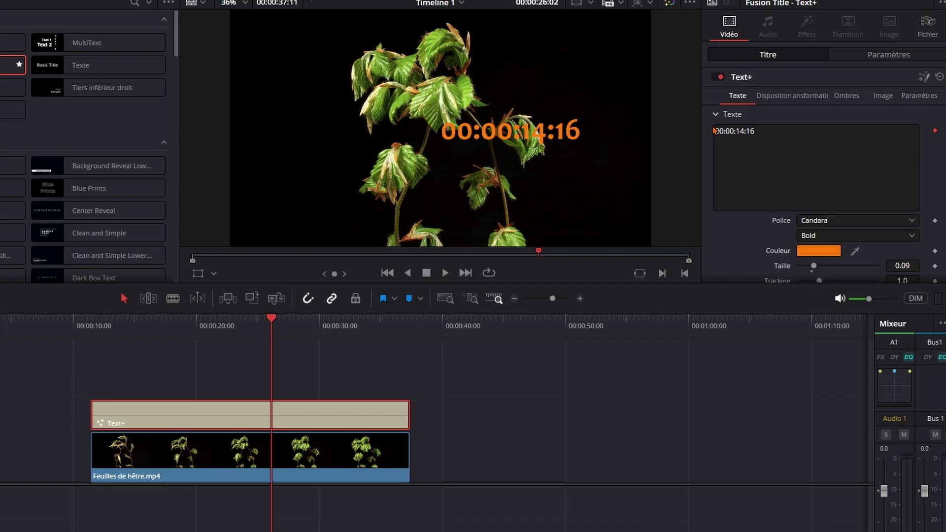
pyautogui.click(781, 96)
pyautogui.moveTo(822, 145)
pyautogui.mouseDown()
pyautogui.moveTo(838, 144)
pyautogui.moveTo(828, 144)
pyautogui.mouseUp()
pyautogui.moveTo(909, 146); pyautogui.dragTo(936, 145)
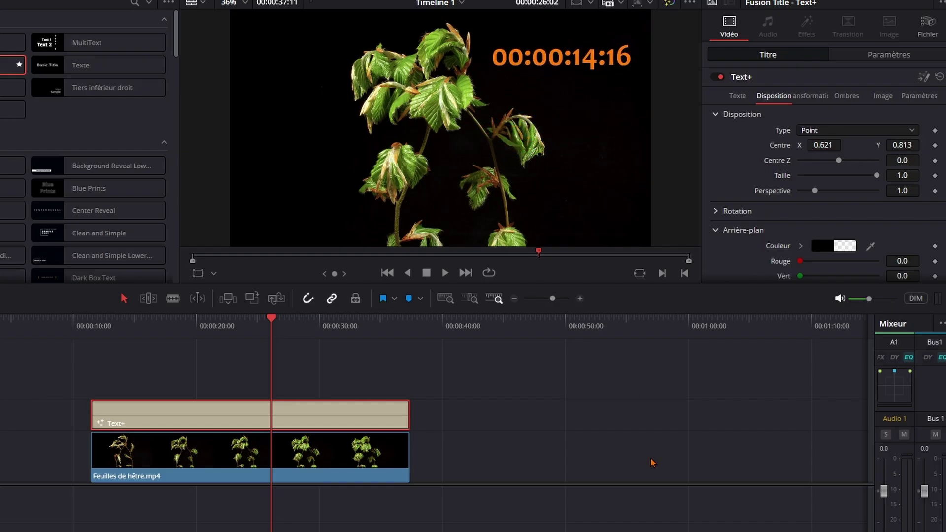
pyautogui.click(171, 339)
pyautogui.press('space')
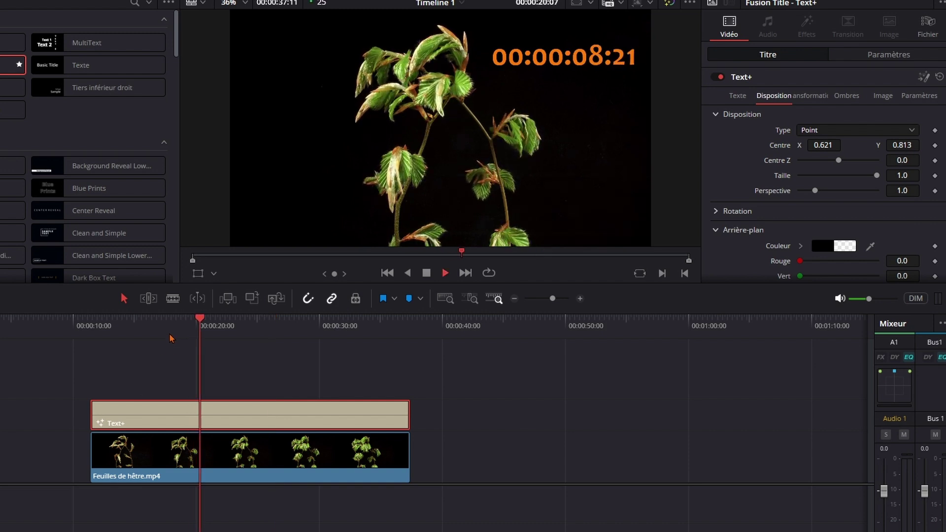
pyautogui.click(92, 324)
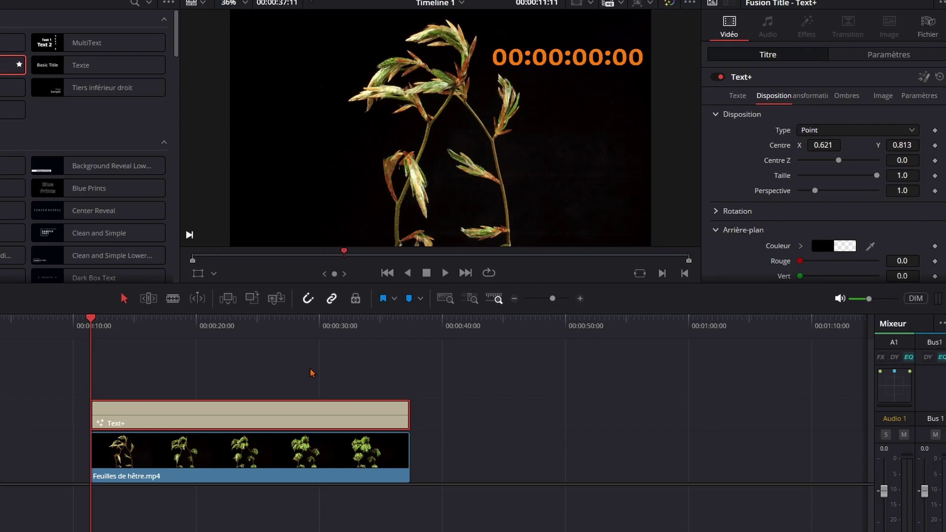
pyautogui.press('space')
pyautogui.press('space')
pyautogui.click(393, 325)
pyautogui.press('space')
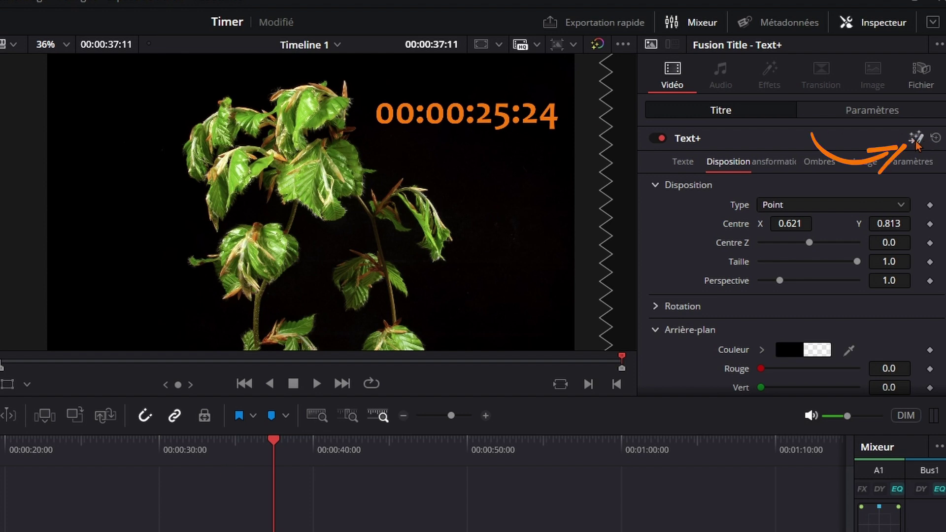
# - In Fusion, uncheck hours in the Time Code modifier, testing the start offset and frames toggle
pyautogui.click(916, 139)
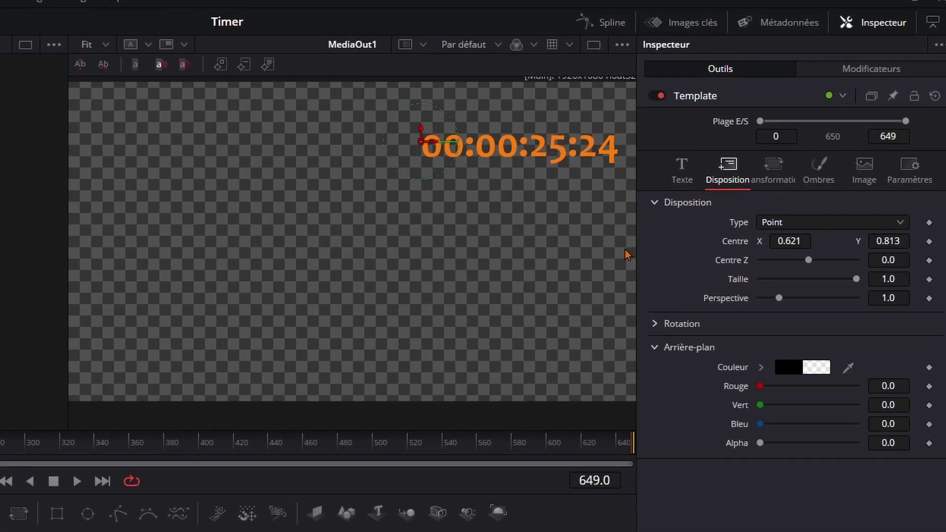
pyautogui.click(861, 74)
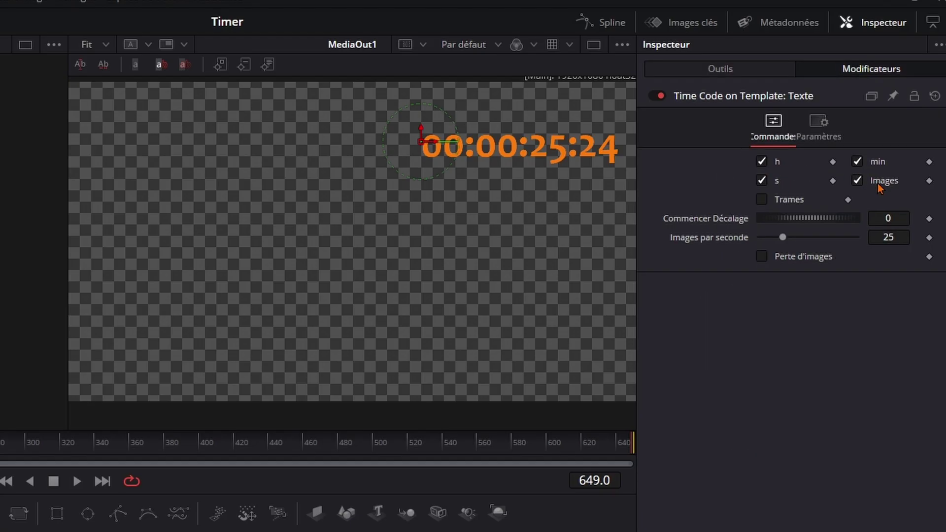
pyautogui.click(762, 163)
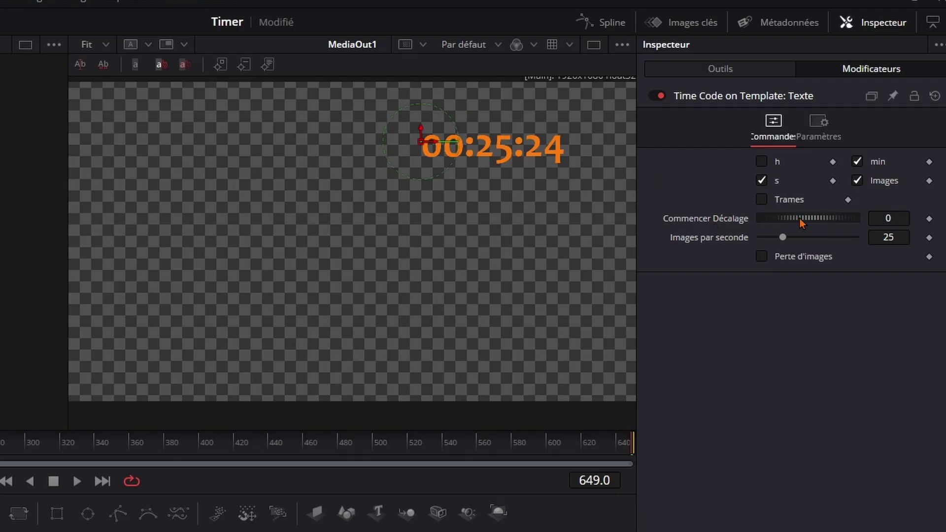
pyautogui.moveTo(804, 218)
pyautogui.mouseDown()
pyautogui.moveTo(824, 224)
pyautogui.moveTo(714, 220)
pyautogui.mouseUp()
pyautogui.click(866, 179)
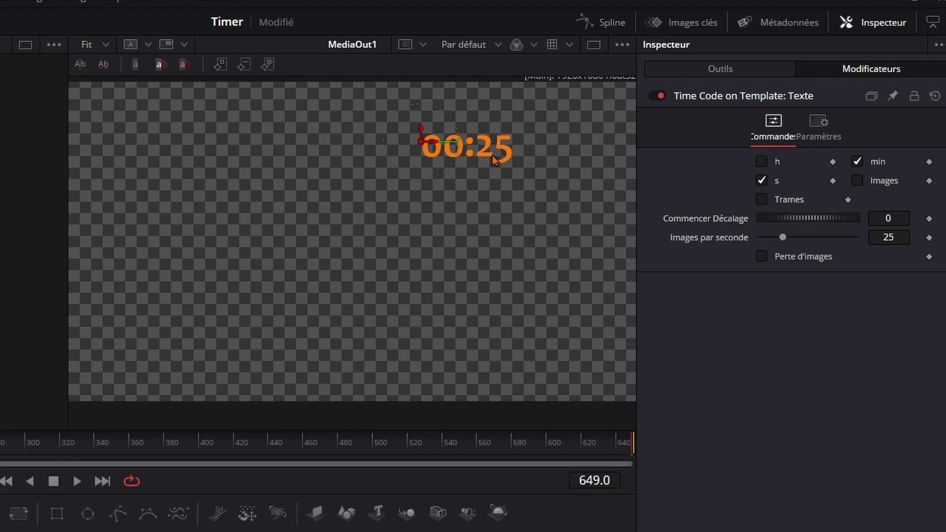
pyautogui.click(857, 181)
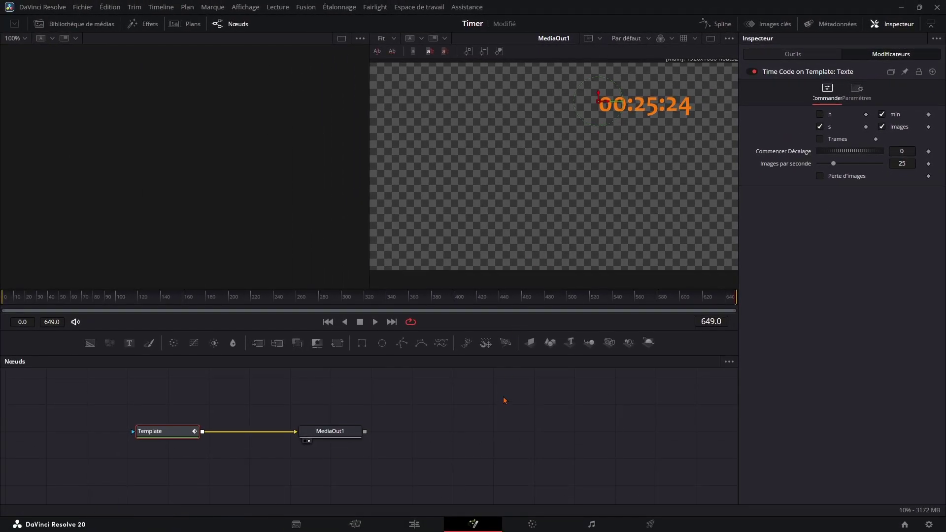
# - Return to the Edit page to see the hour-less orange timecode over the footage
pyautogui.click(413, 524)
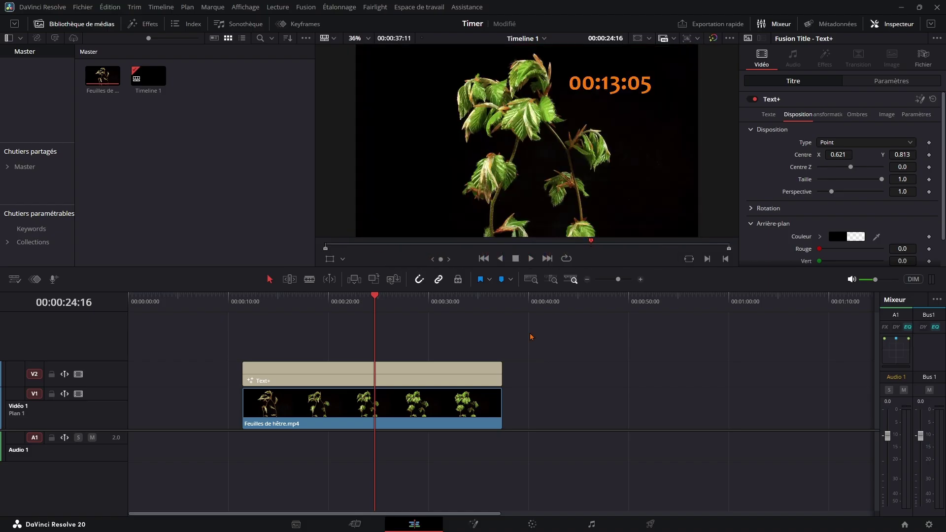
# - Nest the timecode title and plant clip into a compound clip named 'Compound Clip 1'
pyautogui.moveTo(435, 330); pyautogui.dragTo(484, 410)
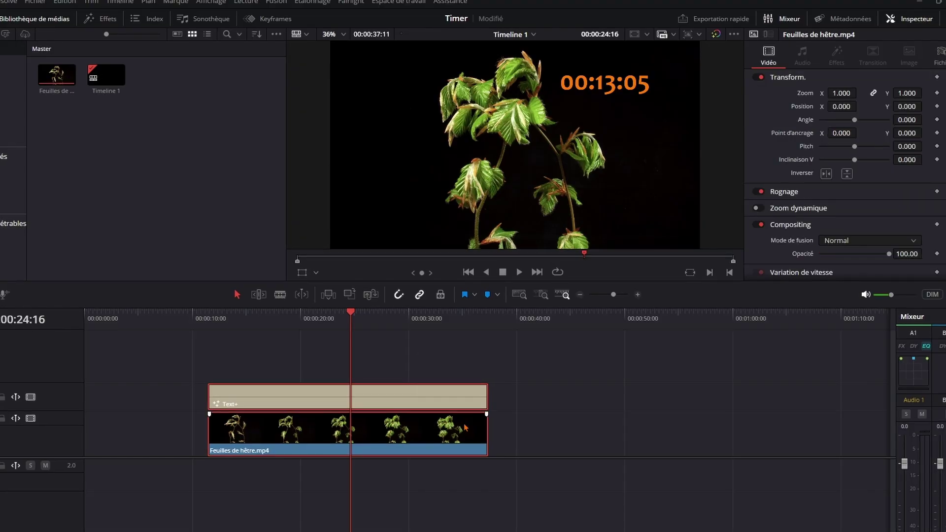
pyautogui.rightClick(465, 424)
pyautogui.click(492, 114)
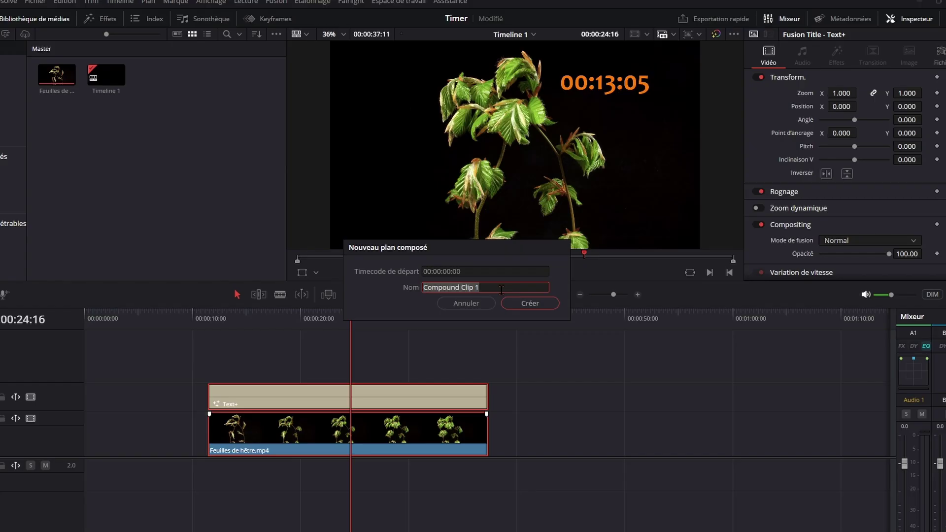
pyautogui.click(525, 304)
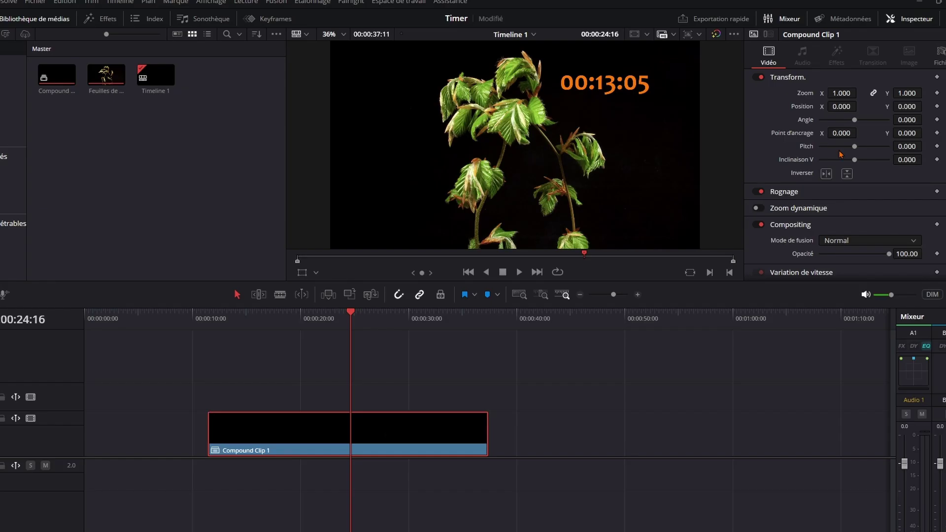
# - Try slowing the compound clip to 70% speed and preview the playback
pyautogui.scroll(-3, 850, 174)
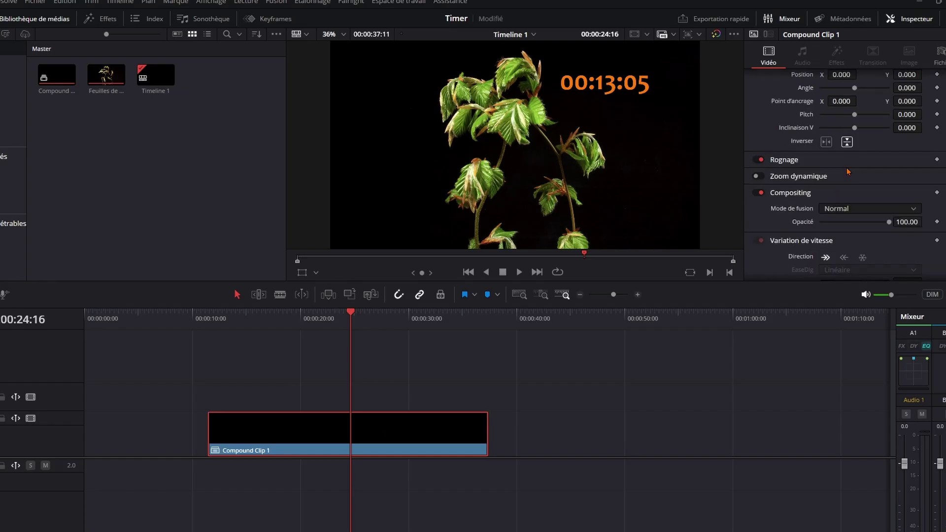
pyautogui.click(853, 177)
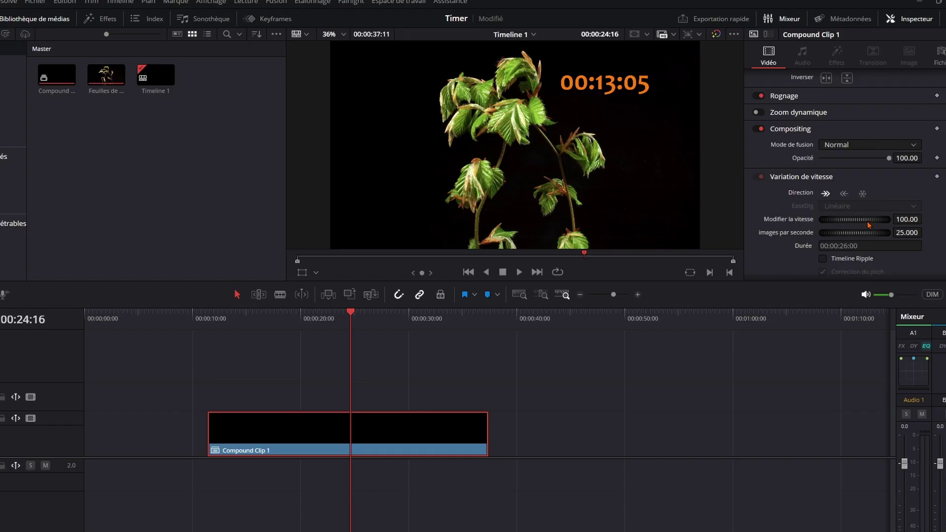
pyautogui.moveTo(870, 224); pyautogui.dragTo(803, 229)
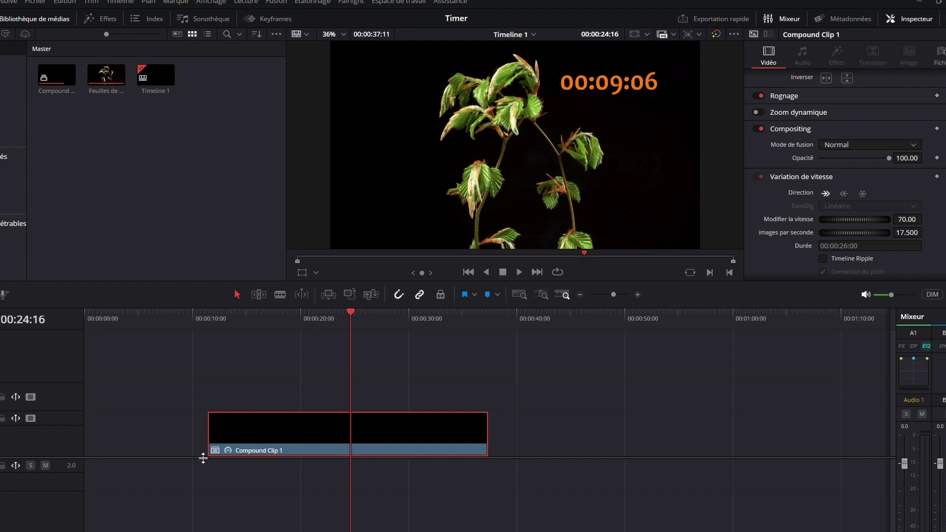
pyautogui.click(272, 320)
pyautogui.press('space')
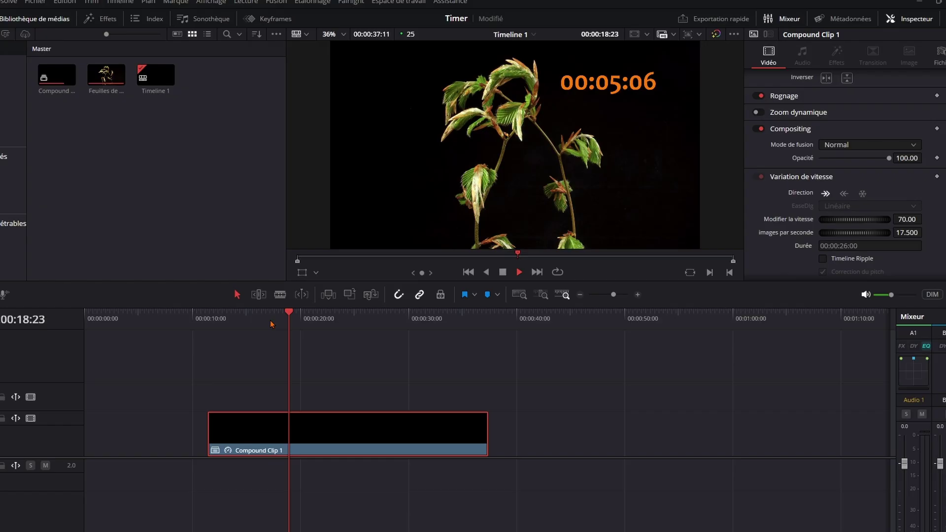
pyautogui.press('space')
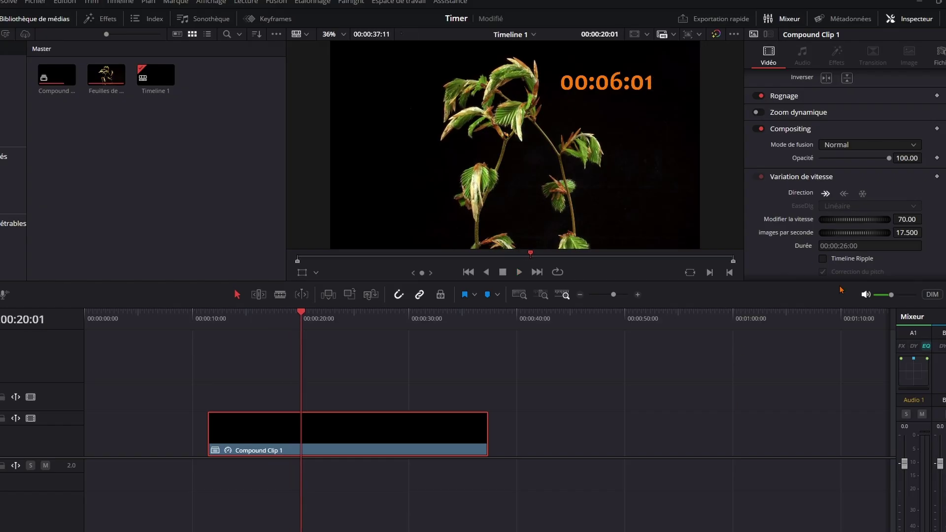
# - Set the compound clip speed to 274%, save the project, and preview the faster timecode
pyautogui.moveTo(832, 234); pyautogui.dragTo(867, 233)
pyautogui.hotkey('ctrl', 's')
pyautogui.moveTo(225, 320); pyautogui.dragTo(212, 320)
pyautogui.press('space')
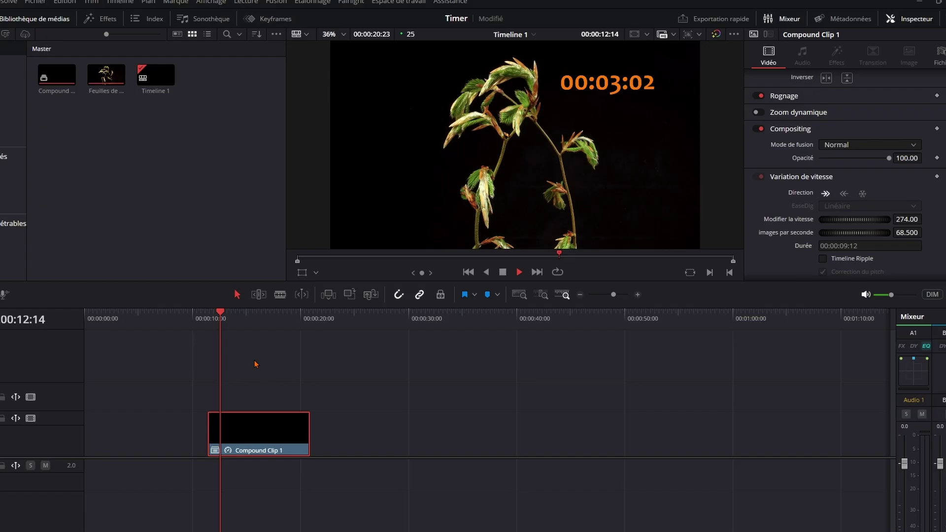
pyautogui.press('space')
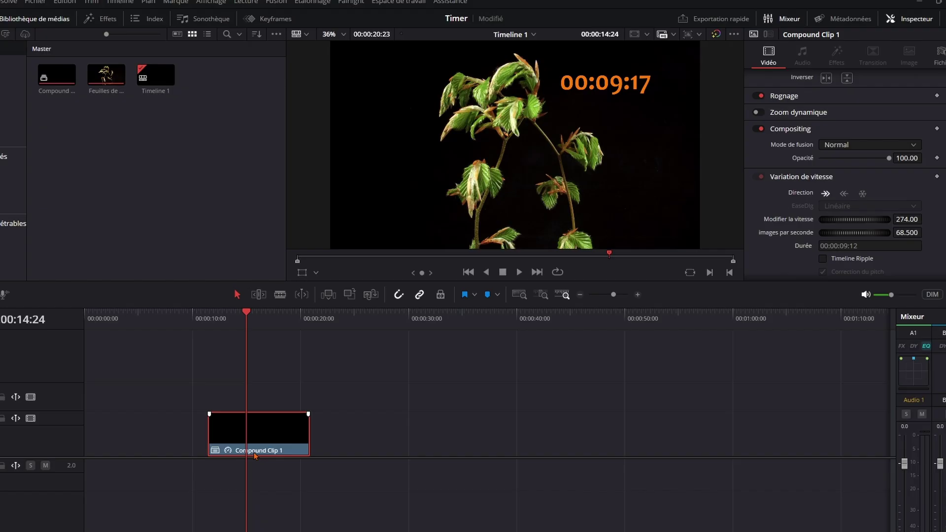
pyautogui.rightClick(273, 429)
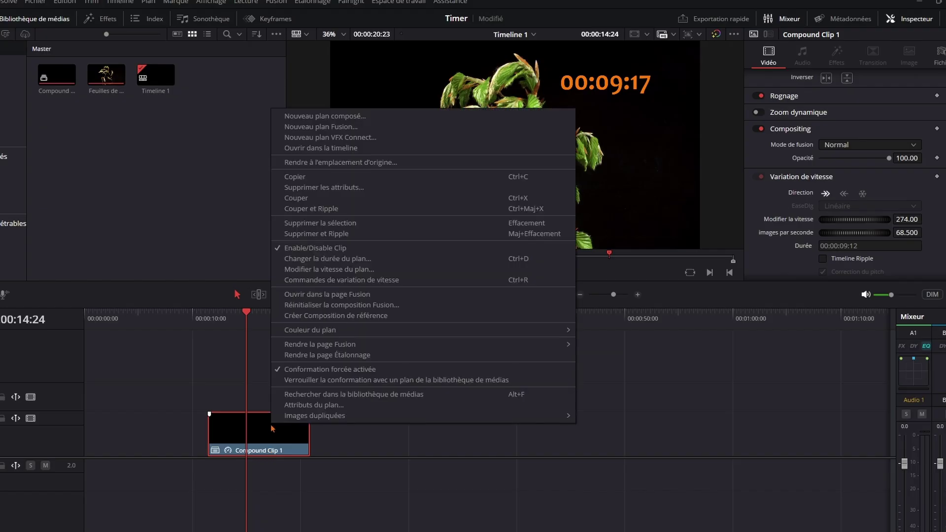
# - Inside the compound clip, select the timecode title and keep Candara font with orange #ff7b08
pyautogui.click(310, 148)
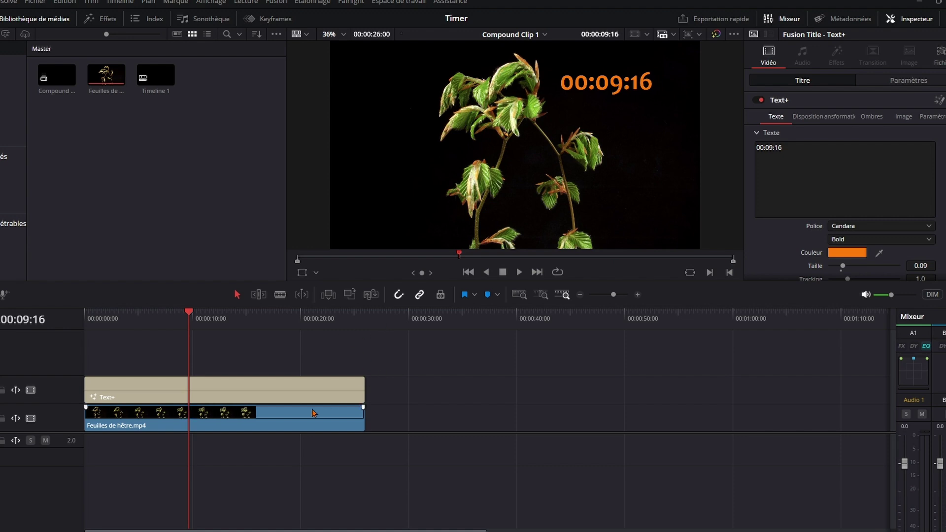
pyautogui.click(291, 398)
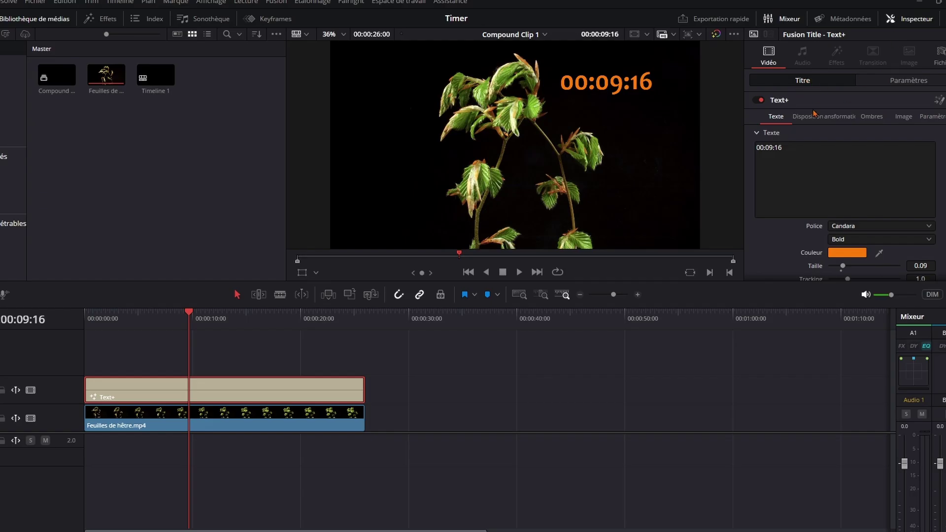
pyautogui.scroll(-2, 779, 211)
pyautogui.click(863, 194)
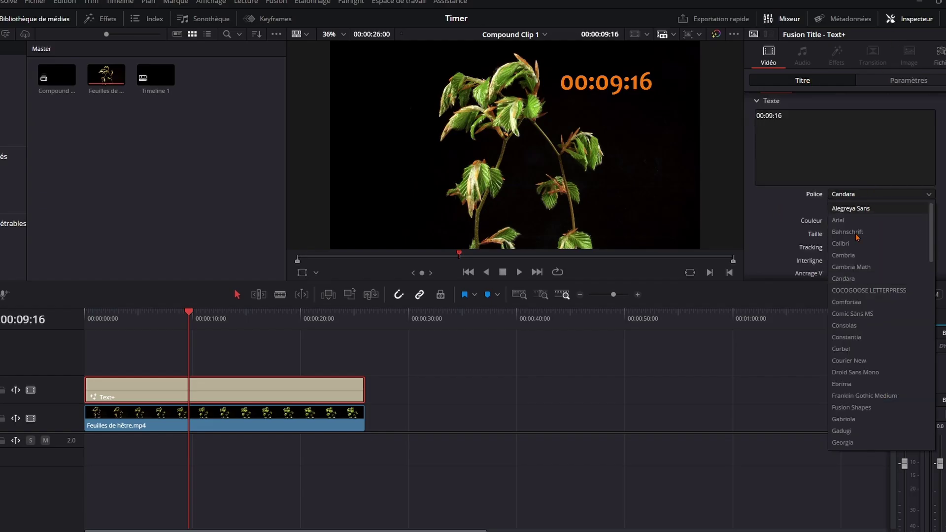
pyautogui.click(790, 247)
pyautogui.click(858, 224)
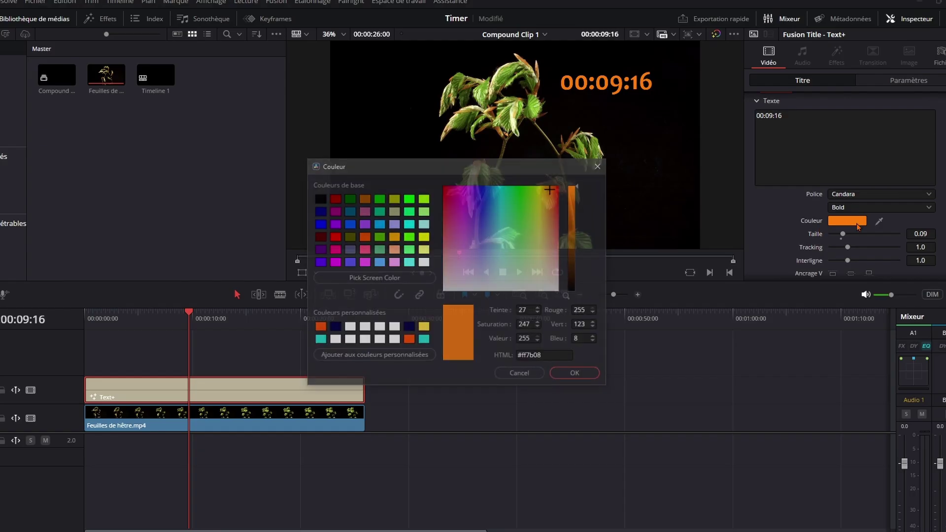
pyautogui.click(601, 374)
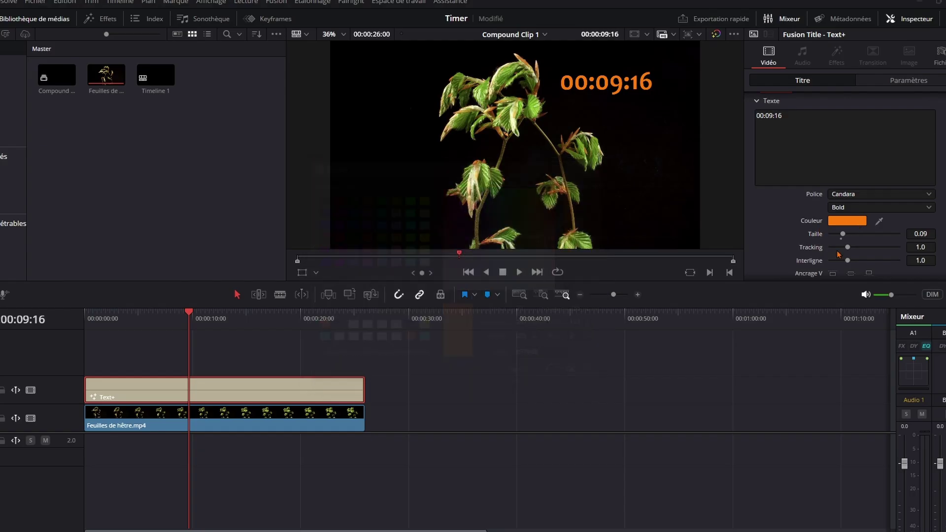
# - Enlarge the timer text to size 0.1101 and set its Centre X to 0.654
pyautogui.moveTo(915, 235); pyautogui.dragTo(929, 234)
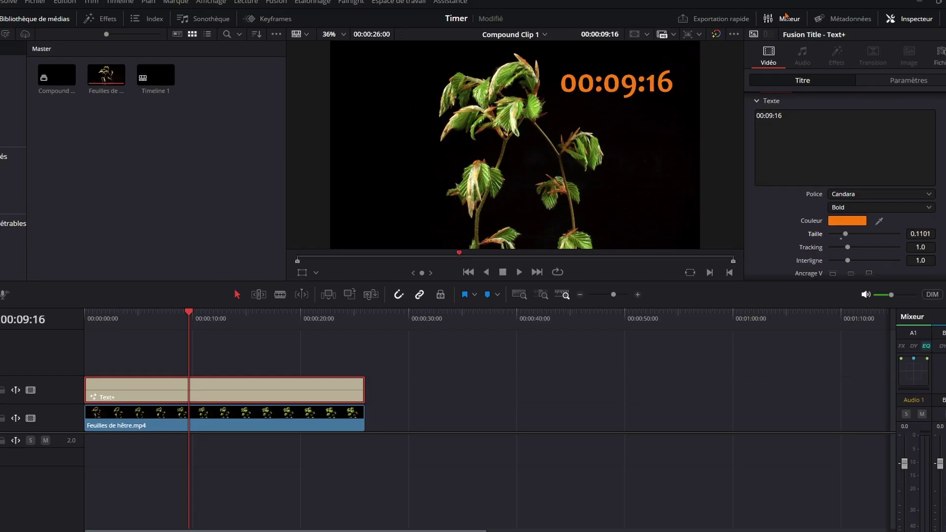
pyautogui.scroll(1, 800, 123)
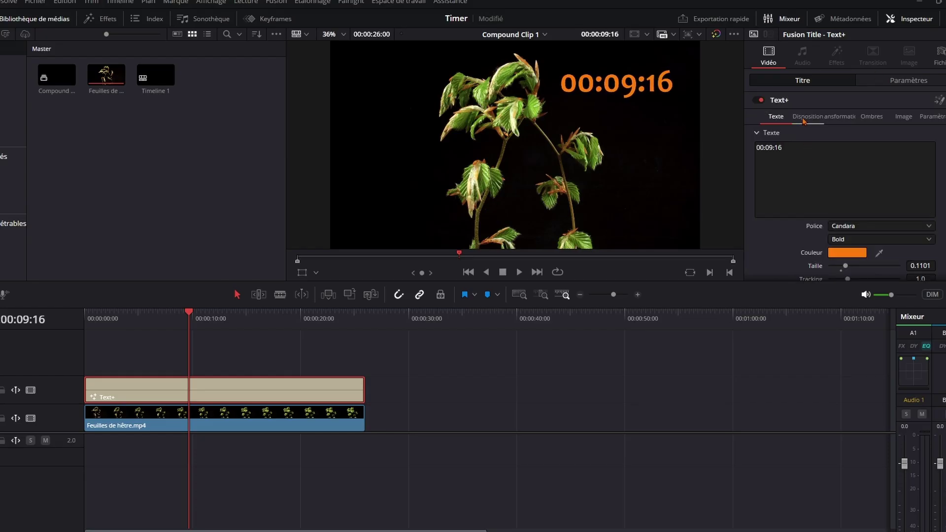
pyautogui.click(803, 119)
pyautogui.moveTo(854, 161); pyautogui.dragTo(860, 161)
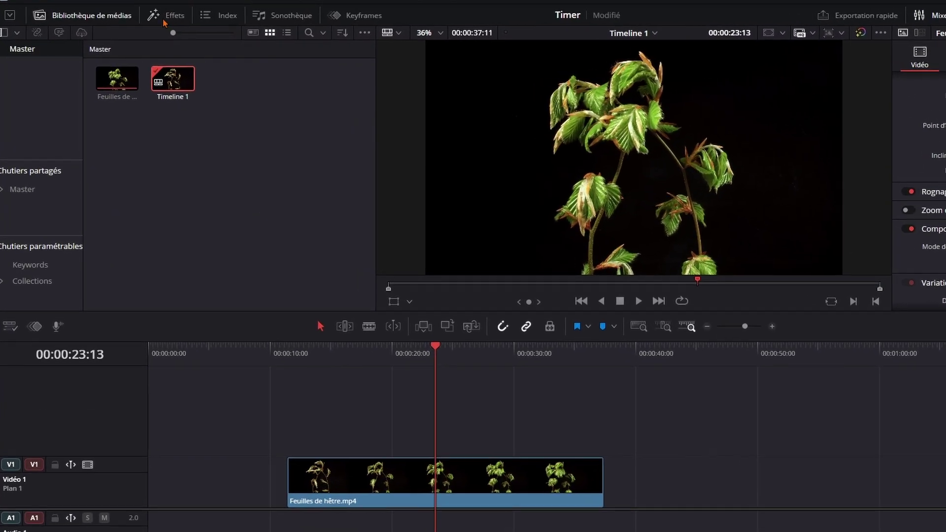
# - Add a Text+ title on V2 above Feuilles de hêtre.mp4, stretched to the clip's end
pyautogui.click(159, 17)
pyautogui.click(135, 95)
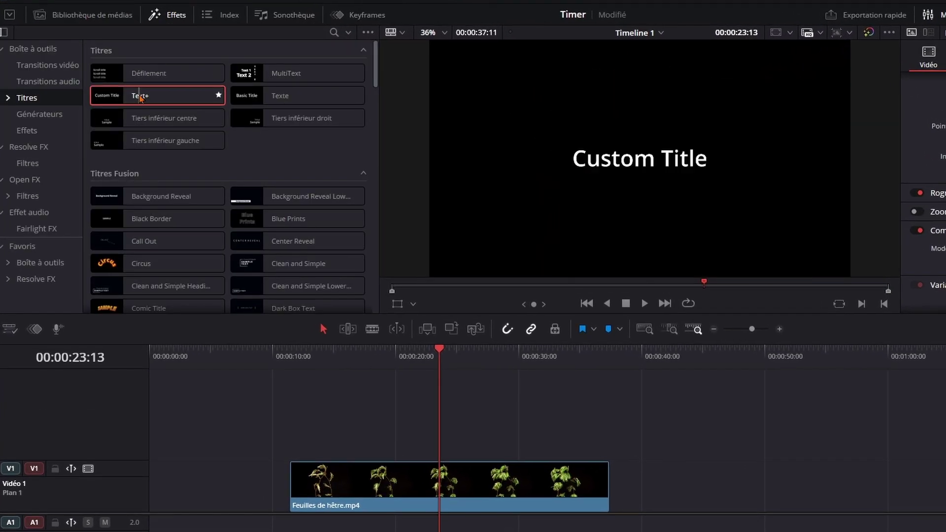
pyautogui.moveTo(141, 97); pyautogui.dragTo(374, 449)
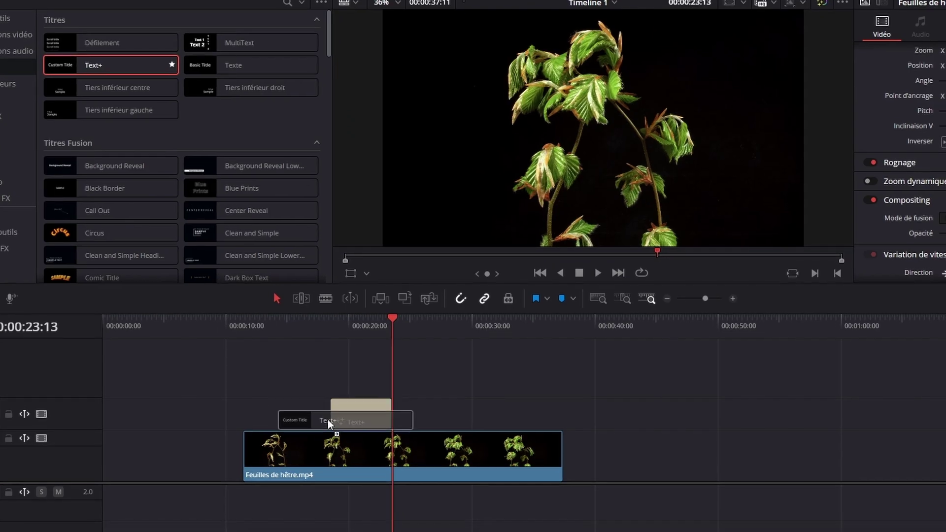
pyautogui.moveTo(328, 419); pyautogui.dragTo(246, 423)
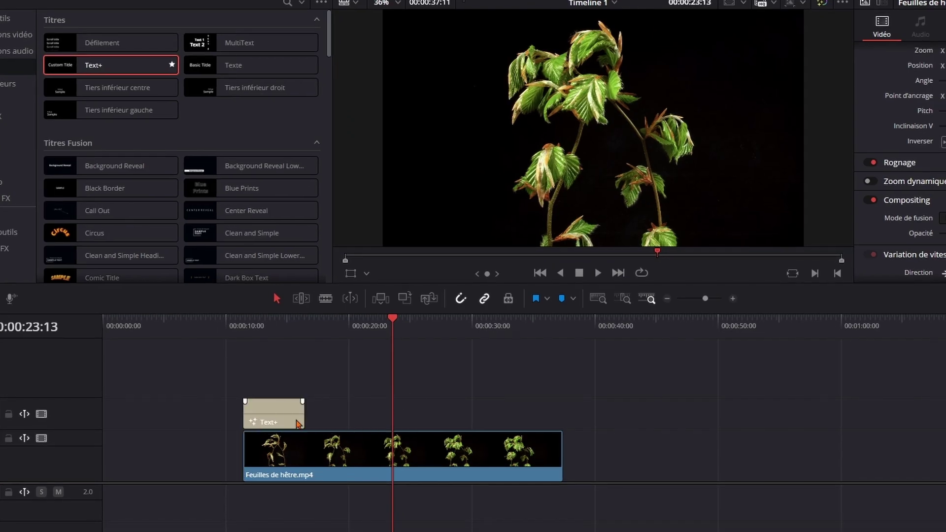
pyautogui.moveTo(302, 417); pyautogui.dragTo(562, 409)
pyautogui.moveTo(471, 322); pyautogui.dragTo(402, 323)
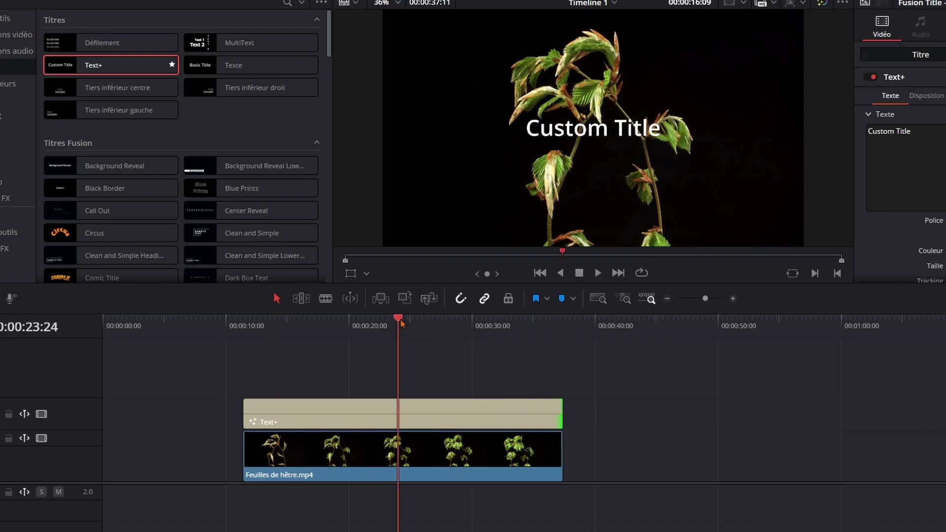
pyautogui.click(440, 421)
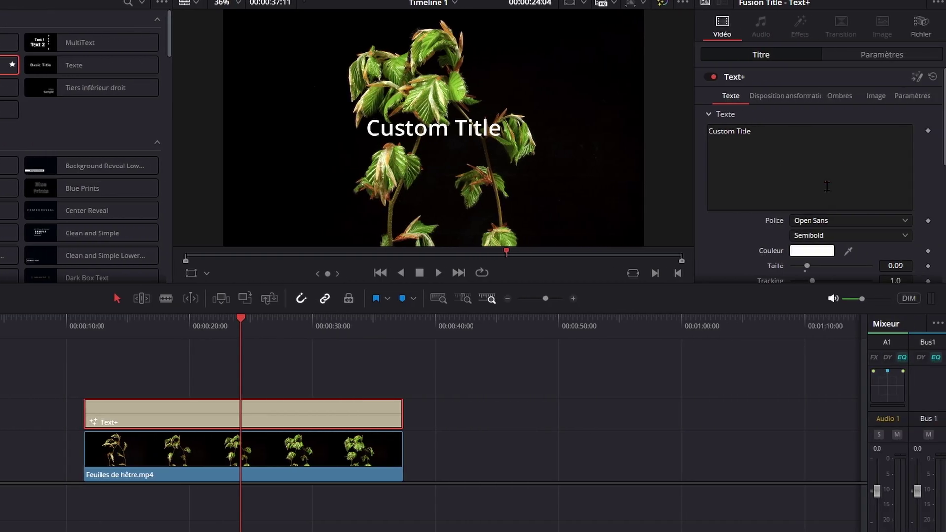
pyautogui.rightClick(811, 166)
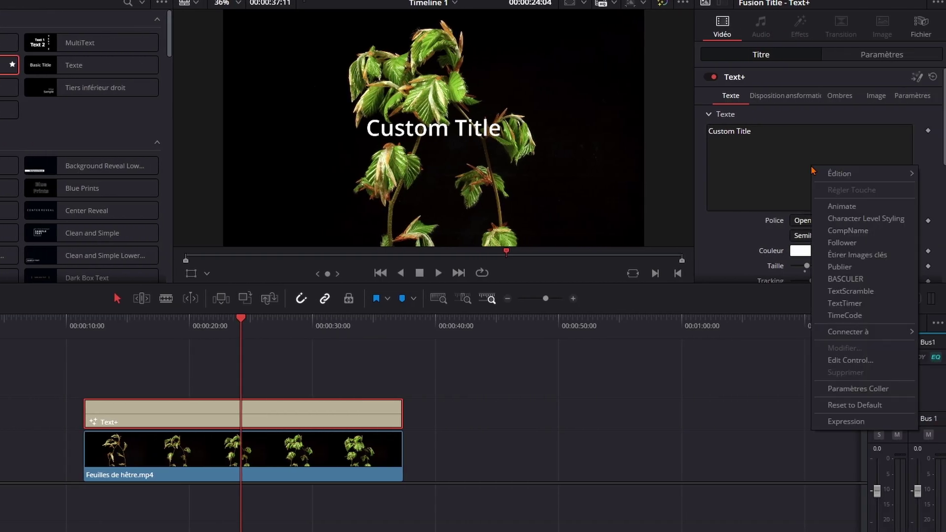
pyautogui.click(844, 314)
pyautogui.moveTo(241, 319); pyautogui.dragTo(82, 322)
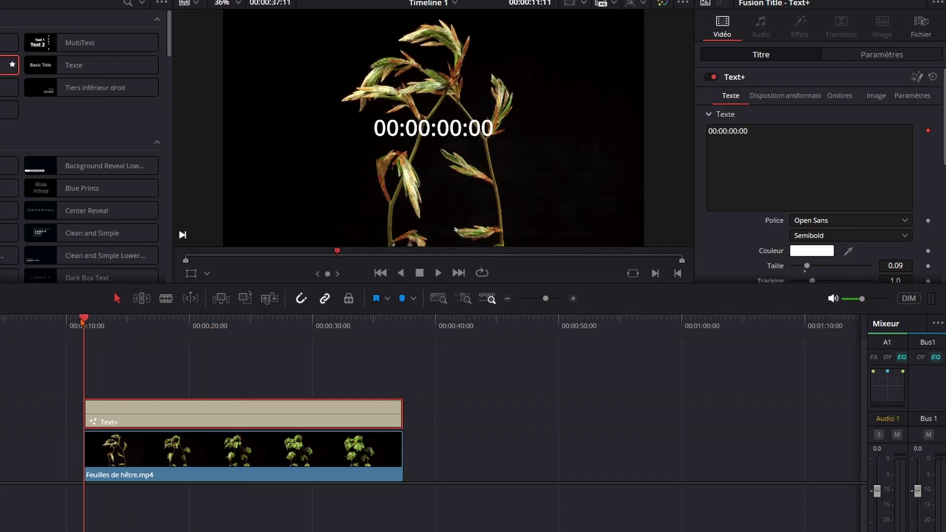
pyautogui.moveTo(82, 321)
pyautogui.mouseDown()
pyautogui.moveTo(192, 331)
pyautogui.moveTo(401, 326)
pyautogui.mouseUp()
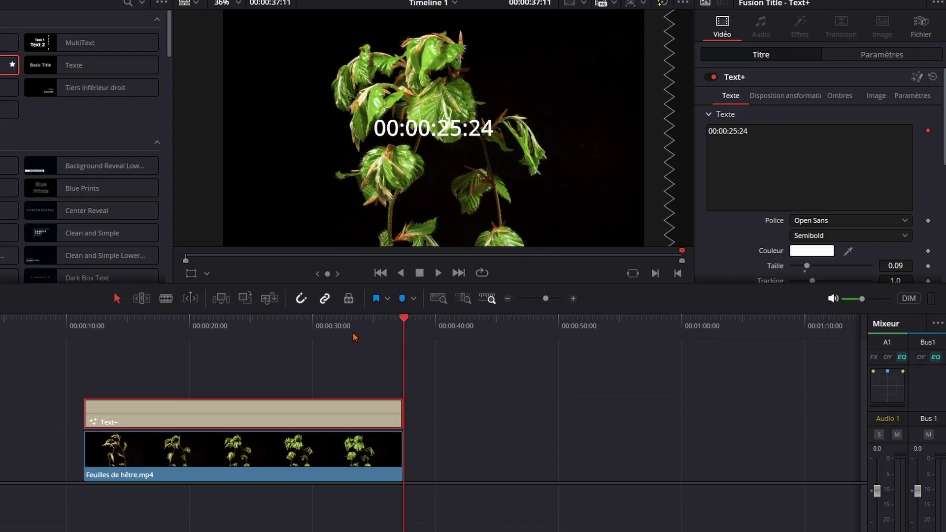
pyautogui.click(208, 326)
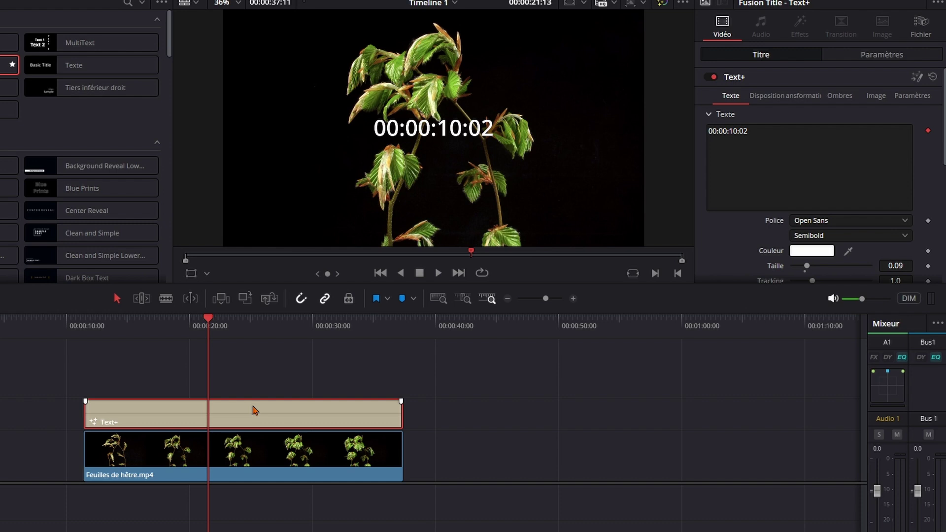
pyautogui.rightClick(301, 416)
# - Change the Text+ title's clip duration to 10 seconds, then scrub toward its new end
pyautogui.rightClick(278, 418)
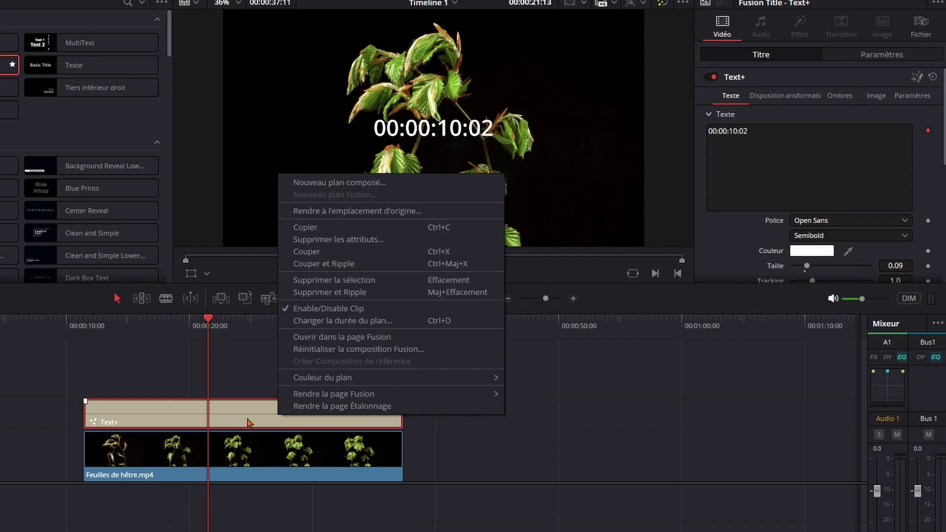
pyautogui.click(312, 322)
pyautogui.click(244, 319)
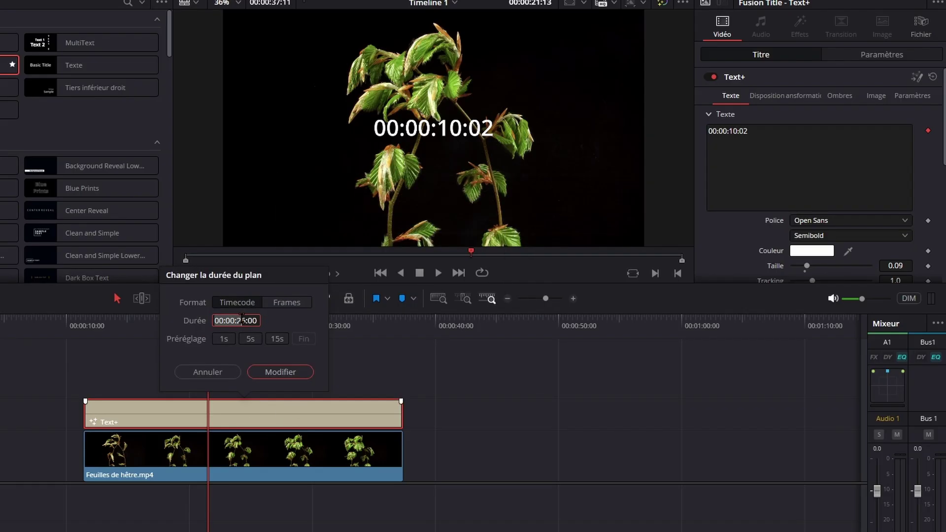
pyautogui.doubleClick(245, 321)
pyautogui.write('10')
pyautogui.click(276, 375)
pyautogui.moveTo(91, 322); pyautogui.dragTo(134, 331)
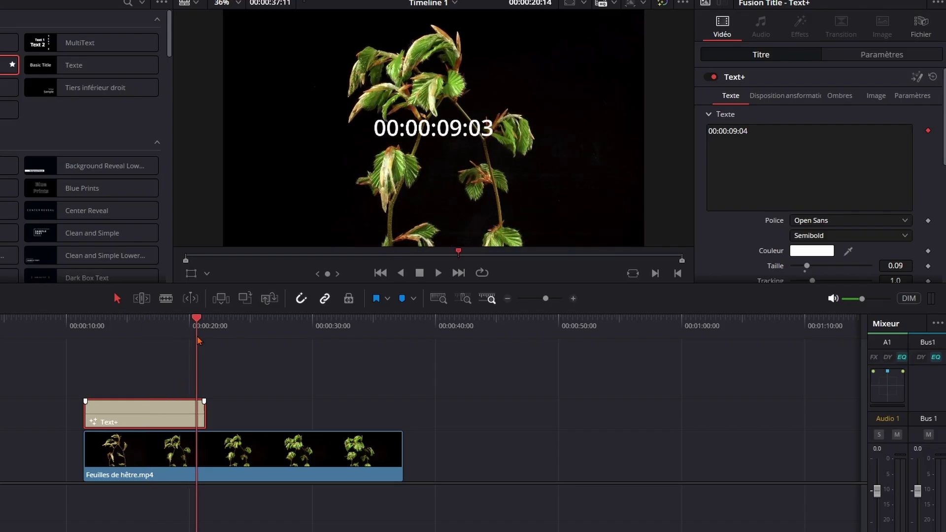
pyautogui.moveTo(135, 334)
pyautogui.mouseDown()
pyautogui.moveTo(206, 340)
pyautogui.moveTo(143, 345)
pyautogui.mouseUp()
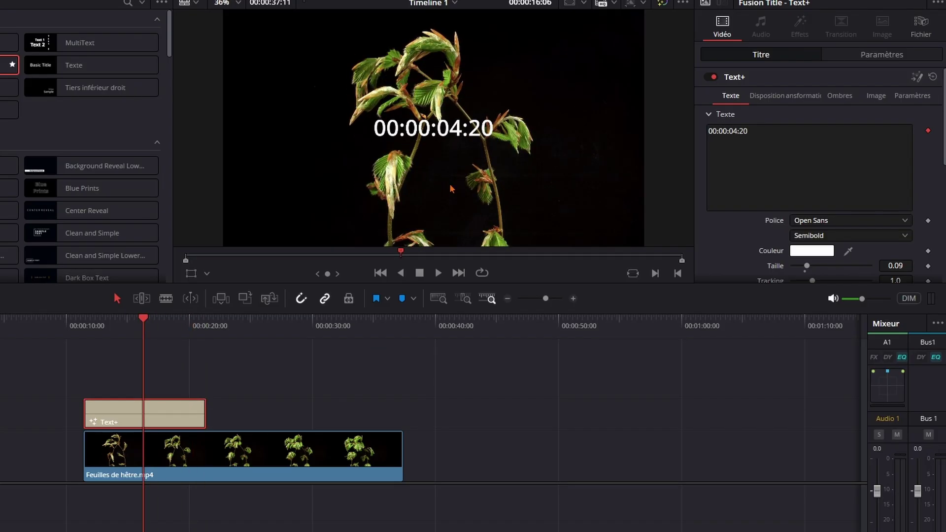
# - In Fusion, uncheck the 'h' option in the Time Code modifier, then return to Edit
pyautogui.click(915, 78)
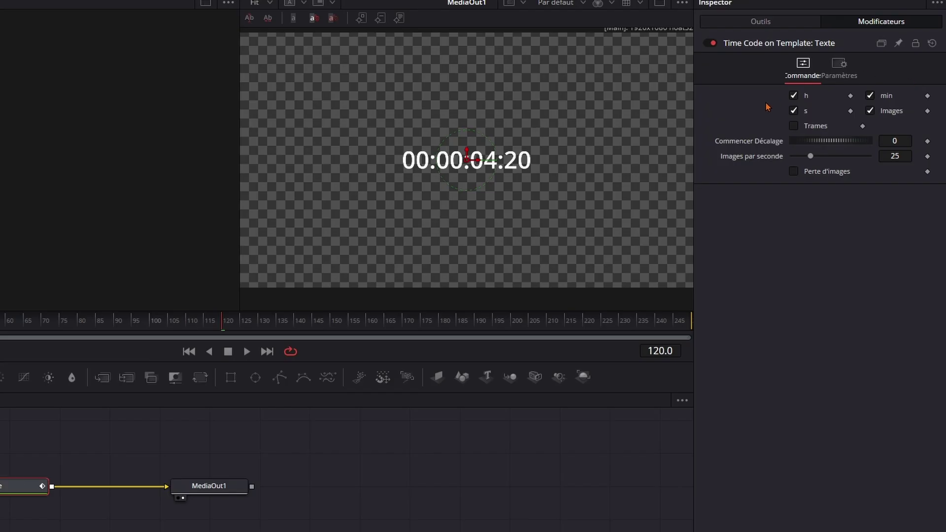
pyautogui.click(794, 96)
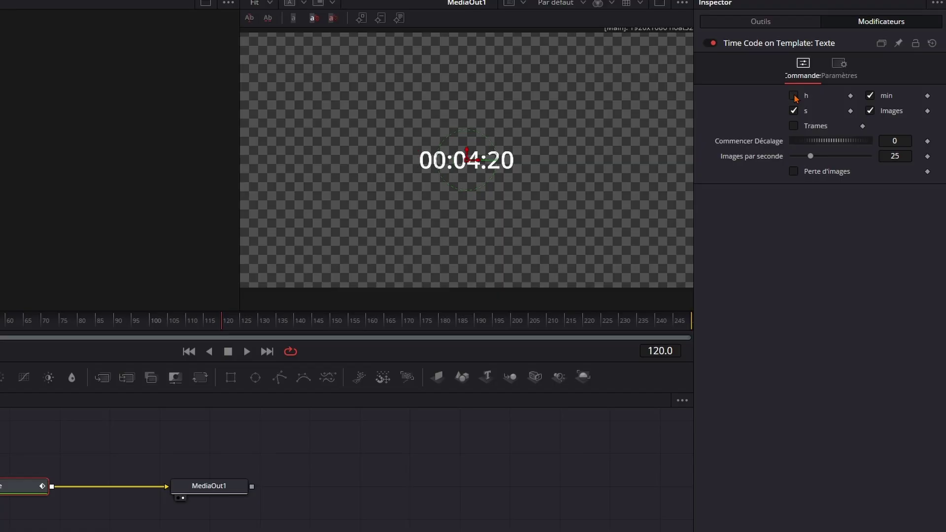
pyautogui.hotkey('shift', '4')
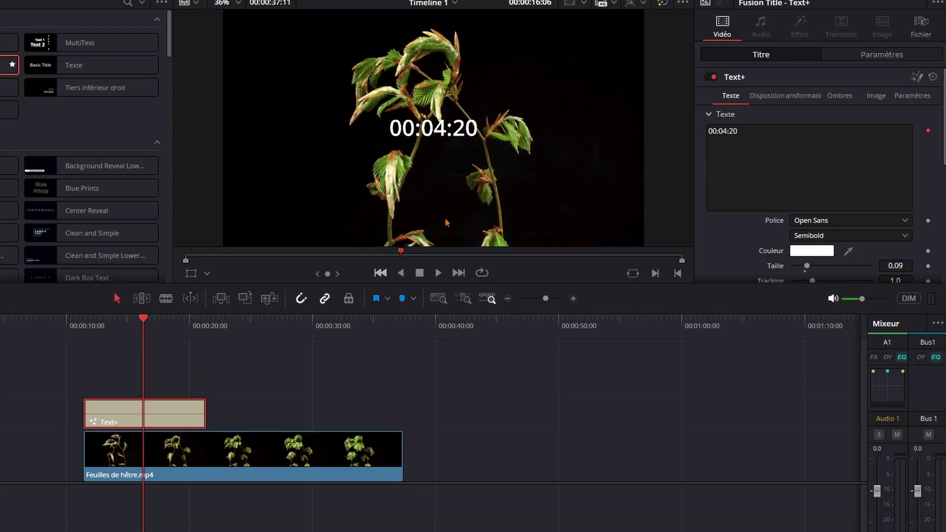
# - Play and scrub the title to confirm it reads 00:00:00 up to 00:10:00
pyautogui.click(85, 325)
pyautogui.press('space')
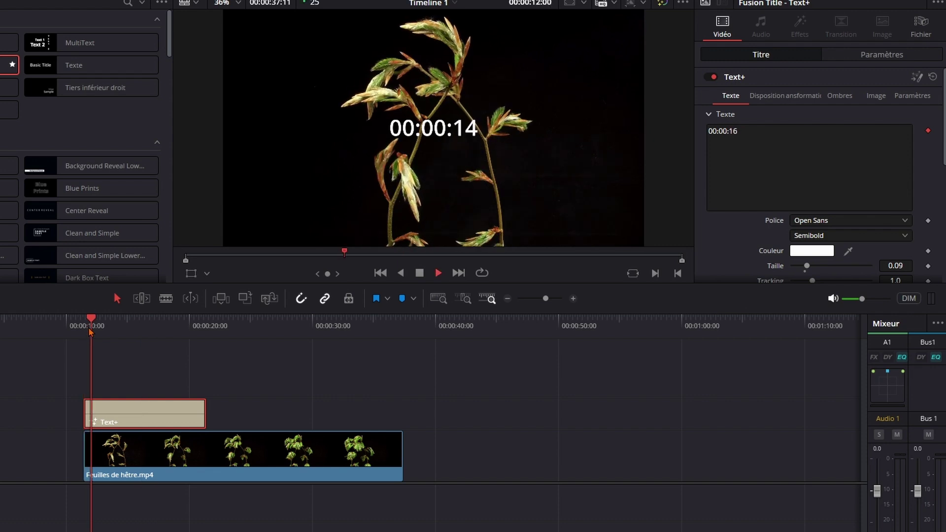
pyautogui.press('space')
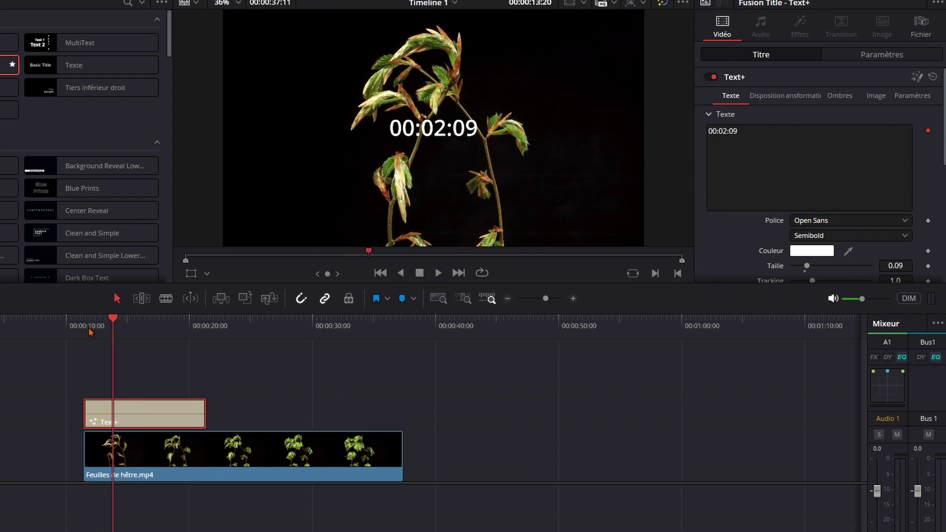
pyautogui.moveTo(198, 326); pyautogui.dragTo(205, 325)
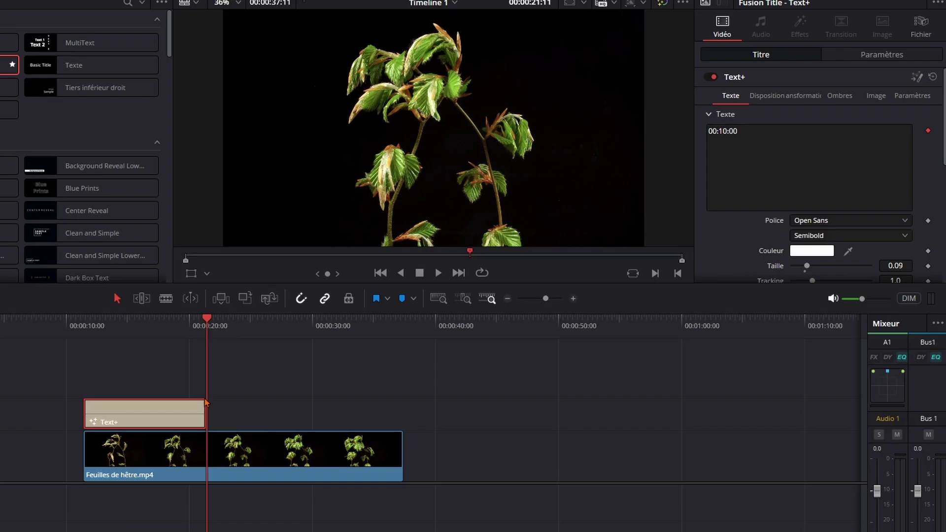
pyautogui.press('Up')
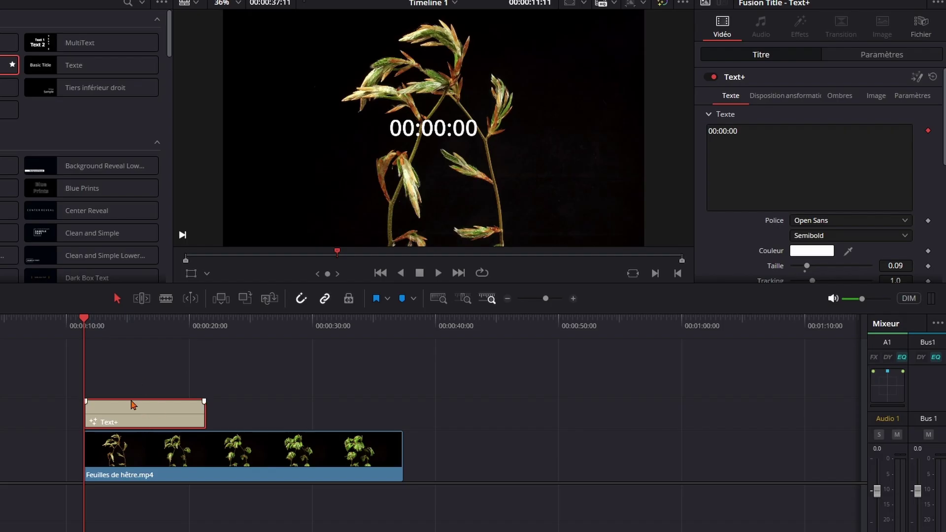
# - Turn the Text+ title into a compound clip named 'compte à rebours'
pyautogui.click(879, 56)
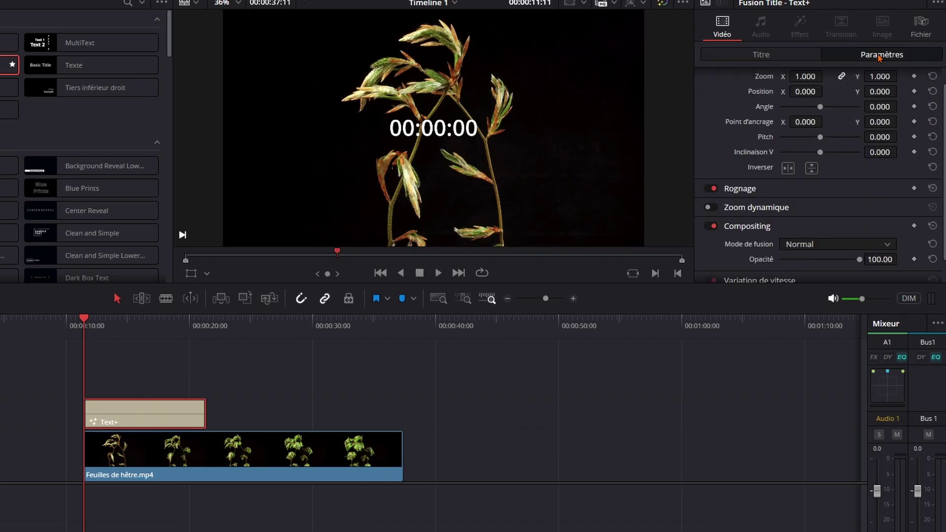
pyautogui.scroll(-1, 781, 175)
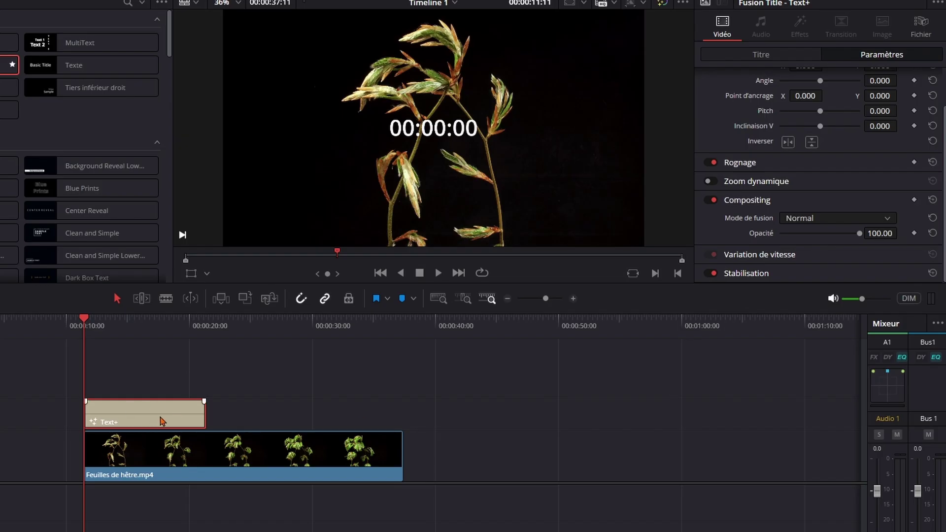
pyautogui.rightClick(164, 420)
pyautogui.click(212, 182)
pyautogui.write('compte à rebours')
pyautogui.click(450, 309)
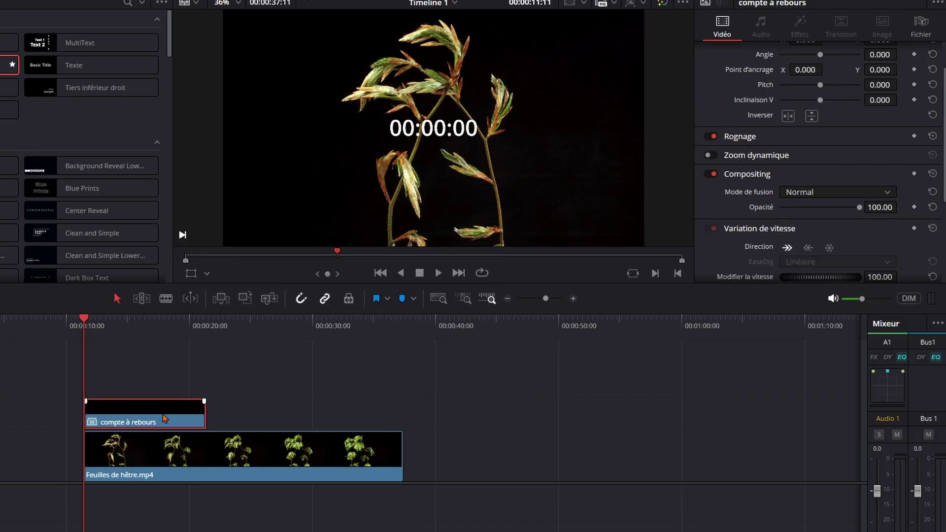
# - Set the compound clip's speed direction to reverse and play the countdown
pyautogui.scroll(-2, 782, 183)
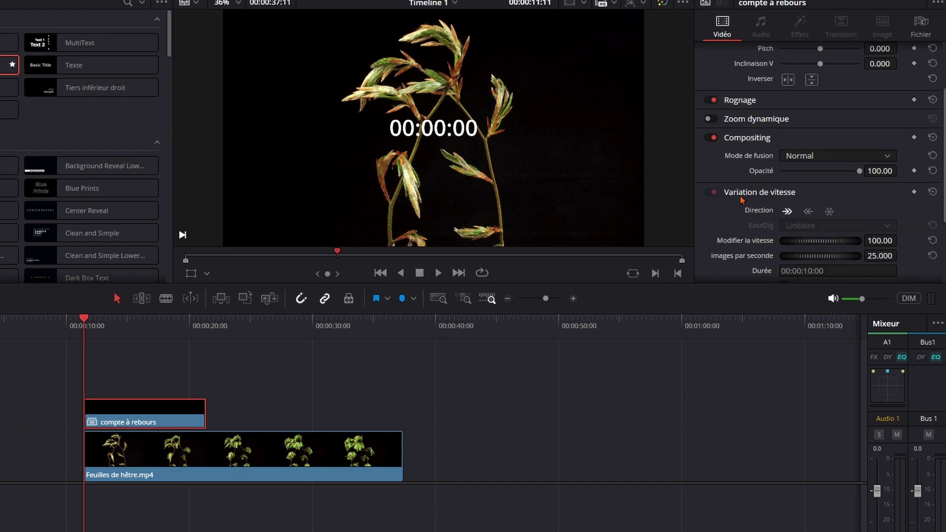
pyautogui.click(809, 212)
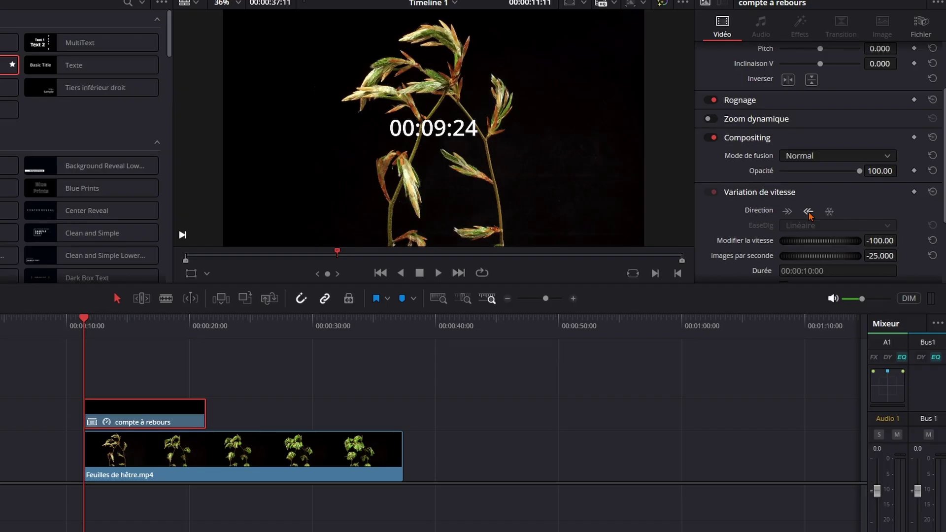
pyautogui.click(126, 325)
pyautogui.press('space')
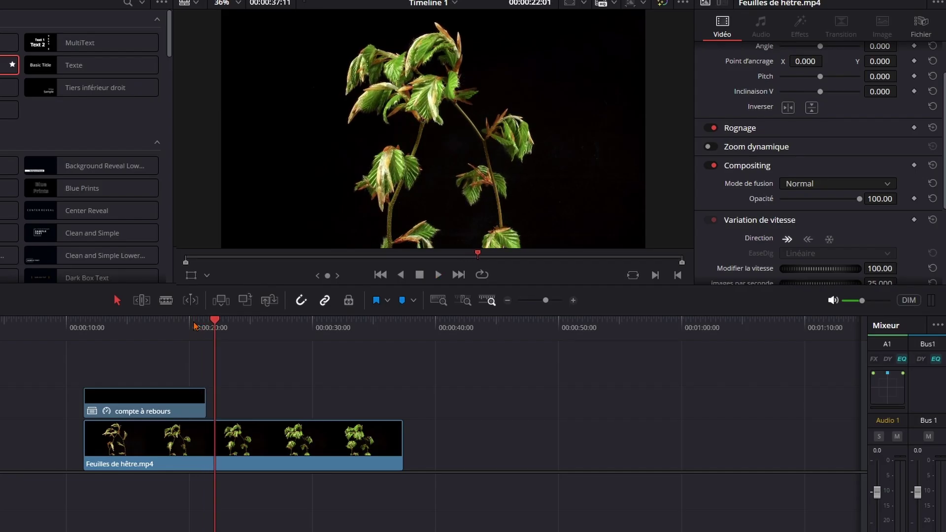
# - Move the compte à rebours clip to start near 00:00:21 and open it in its own timeline
pyautogui.moveTo(154, 409)
pyautogui.mouseDown()
pyautogui.moveTo(305, 410)
pyautogui.moveTo(290, 405)
pyautogui.mouseUp()
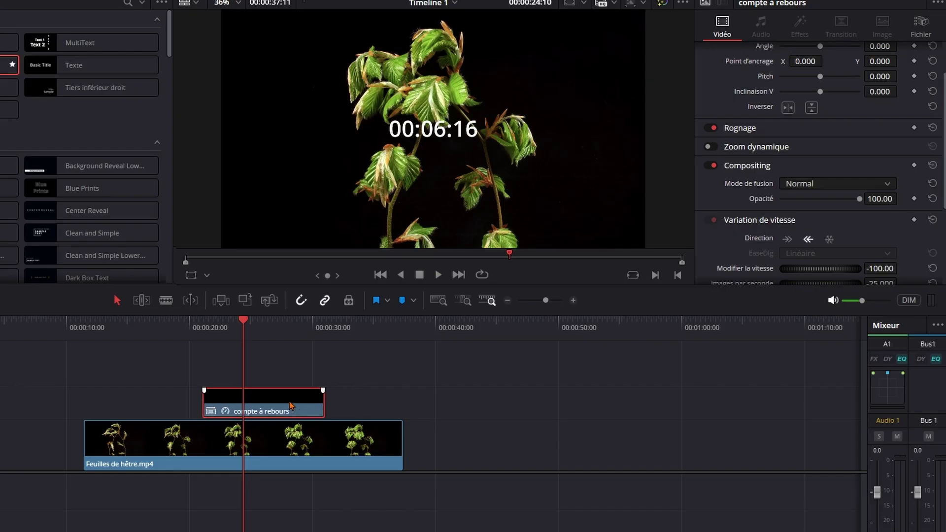
pyautogui.rightClick(275, 408)
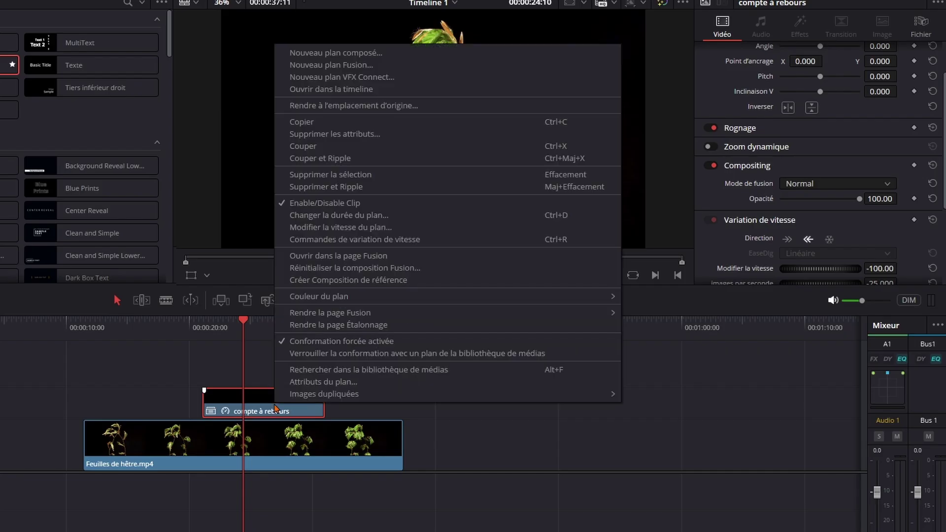
pyautogui.click(308, 96)
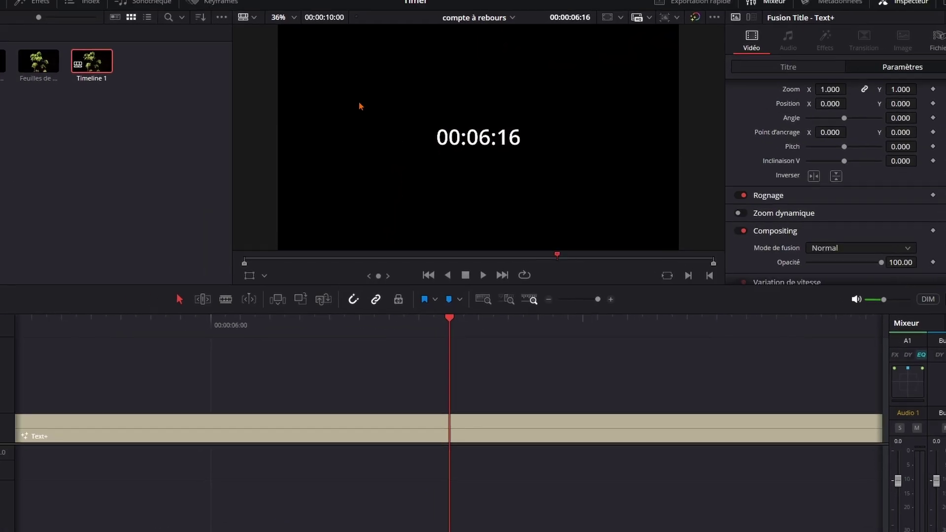
# - Zoom to fit and extend the inner Text+ title's end to about 00:00:15:01
pyautogui.click(601, 299)
pyautogui.moveTo(350, 425); pyautogui.dragTo(347, 420)
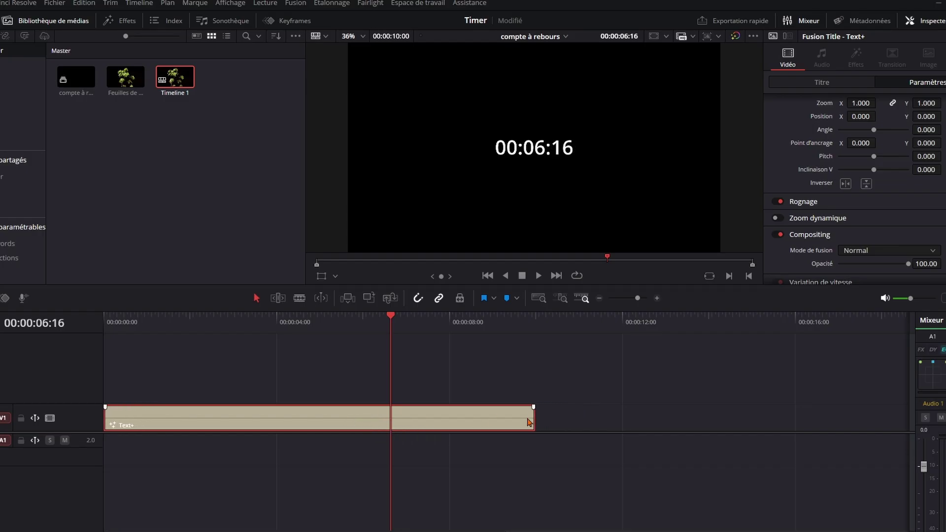
pyautogui.moveTo(533, 422); pyautogui.dragTo(749, 435)
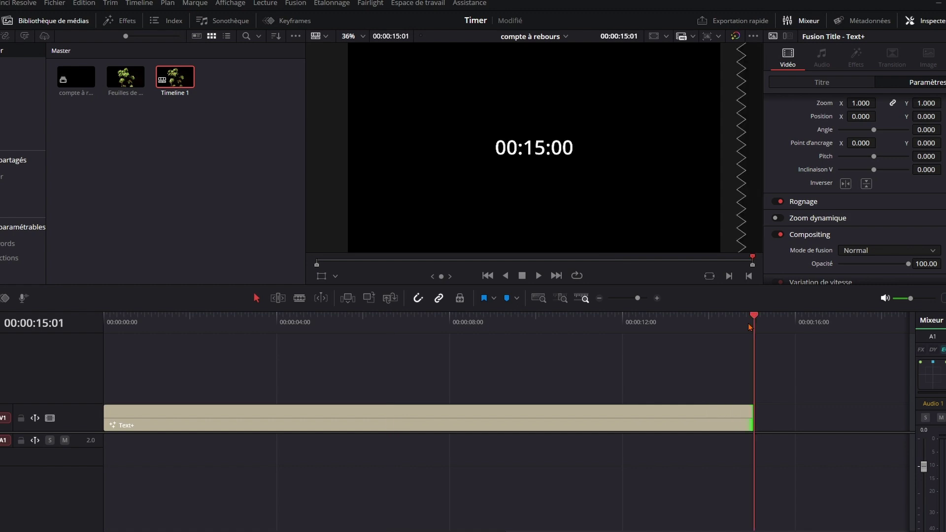
pyautogui.click(754, 408)
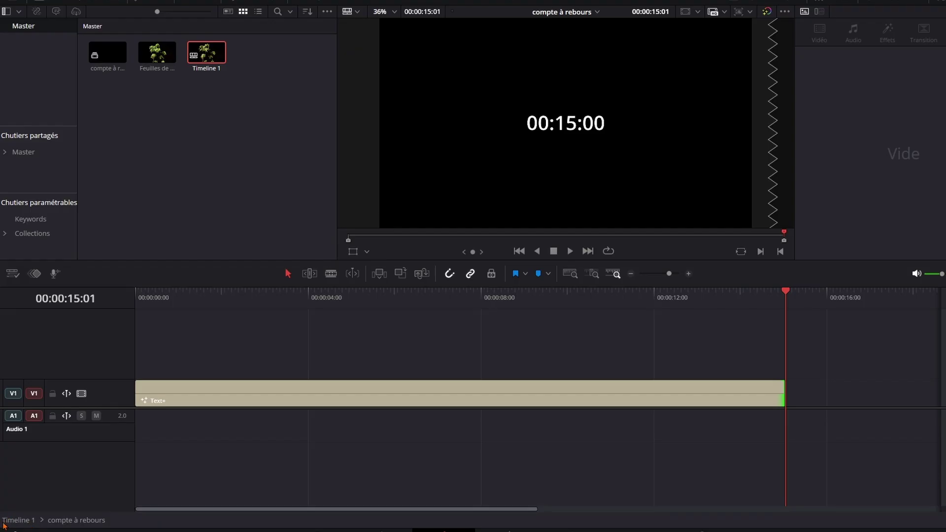
# - On Timeline 1, drag the compte à rebours clip's start about 3 seconds earlier and play it
pyautogui.doubleClick(206, 59)
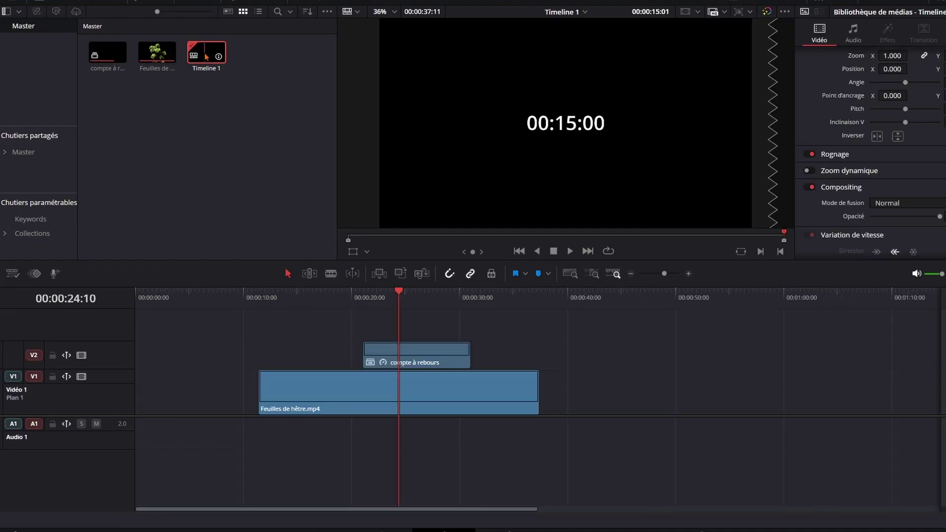
pyautogui.click(465, 361)
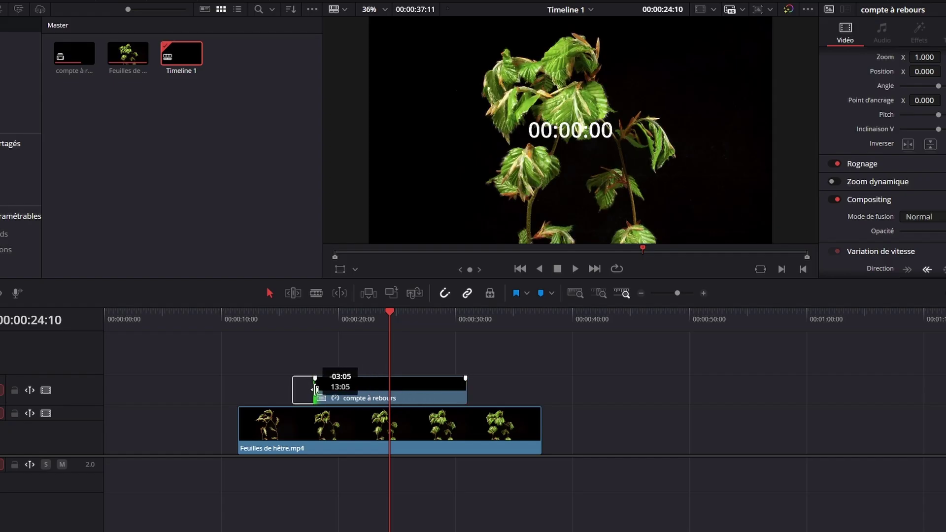
pyautogui.moveTo(354, 391); pyautogui.dragTo(293, 392)
pyautogui.click(277, 340)
pyautogui.press('space')
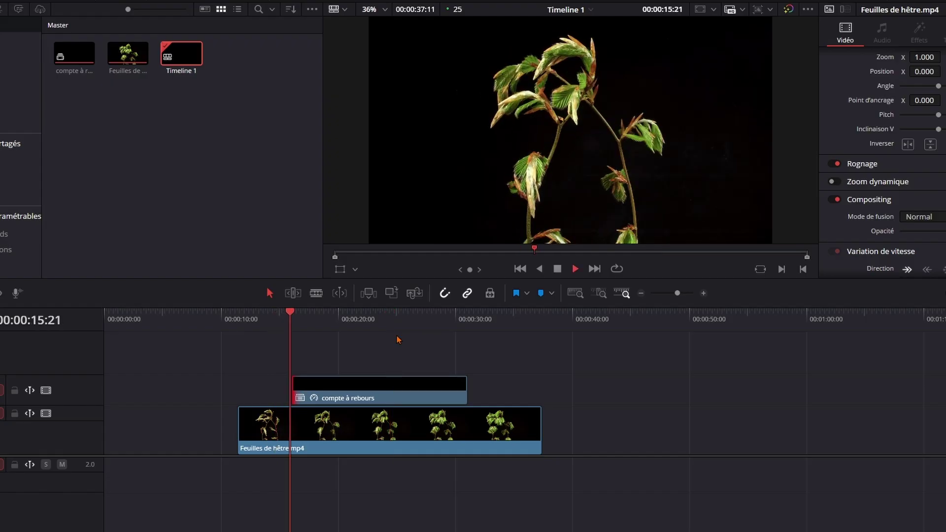